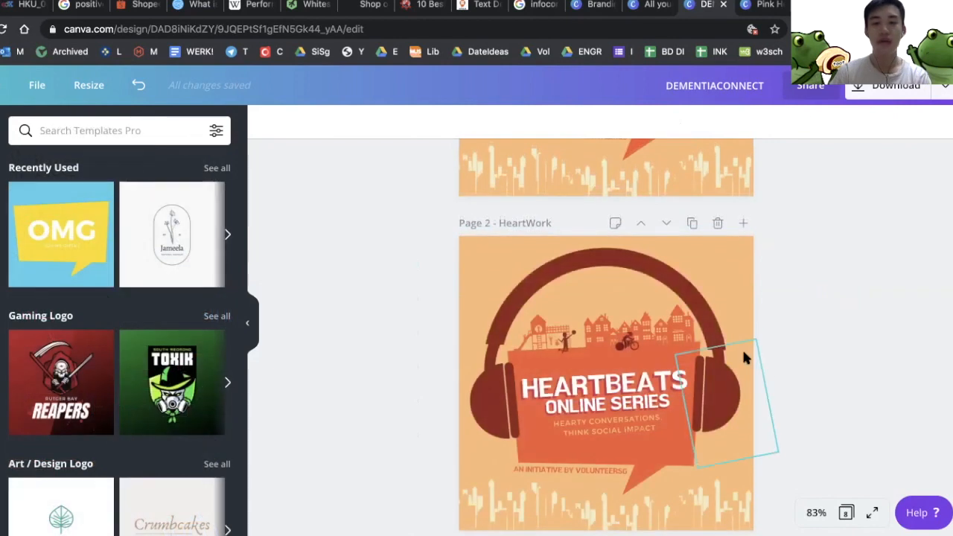
- Move the headphone band and ear cups off the speech bubble into the upper corners of the HeartWork page
drag(744, 357, 435, 215)
drag(581, 404, 729, 304)
key(super+z)
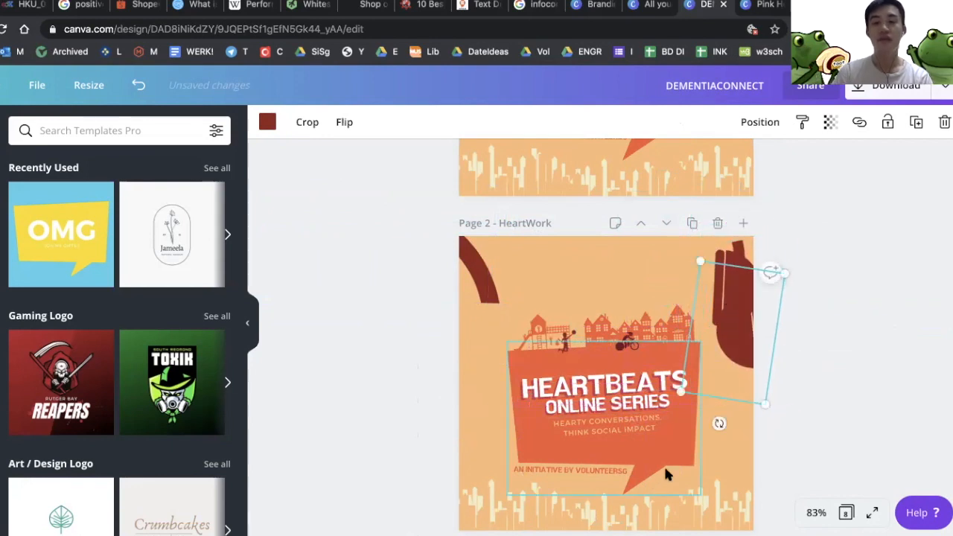
click(666, 474)
click(636, 270)
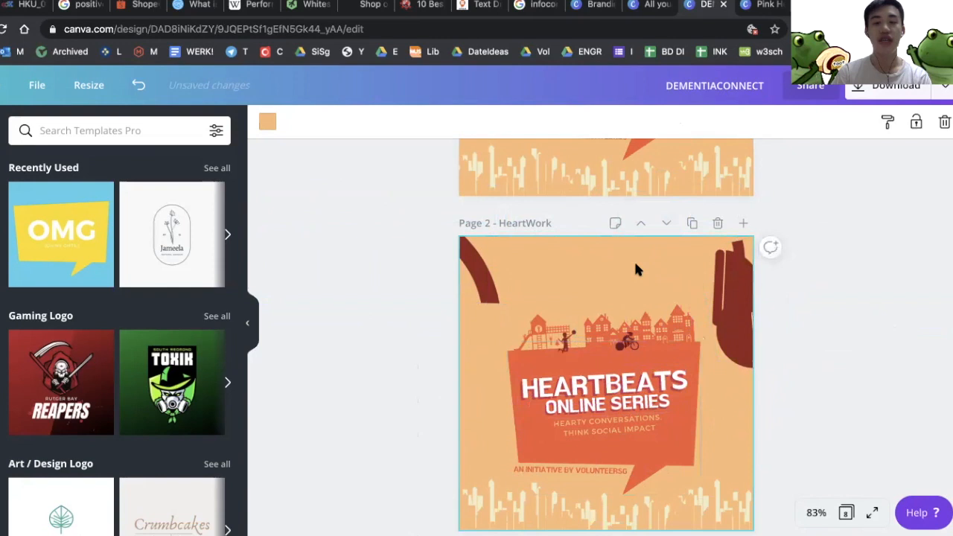
- Delete the houses, playground, child and cyclist graphics above the speech bubble on the HeartWork page
drag(663, 327, 650, 285)
shift+click(528, 326)
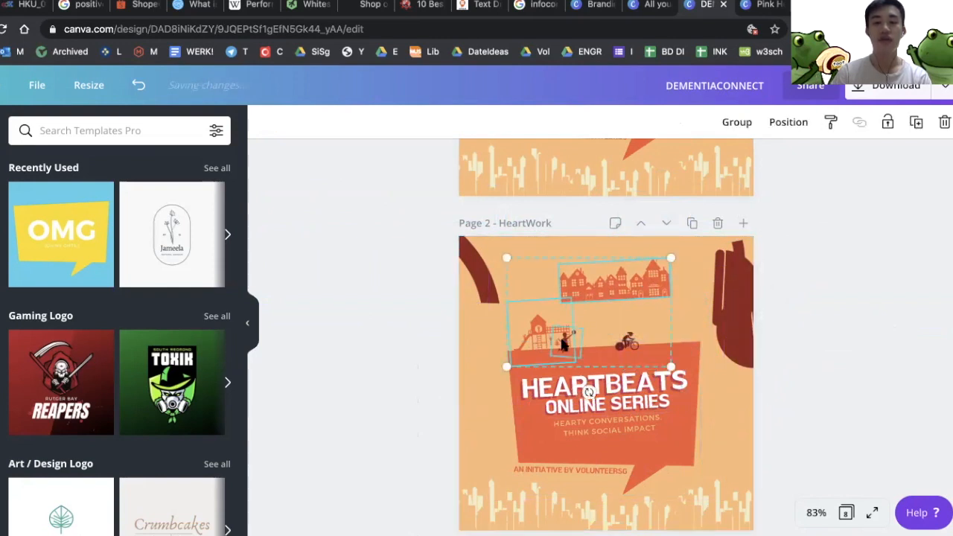
shift+click(625, 341)
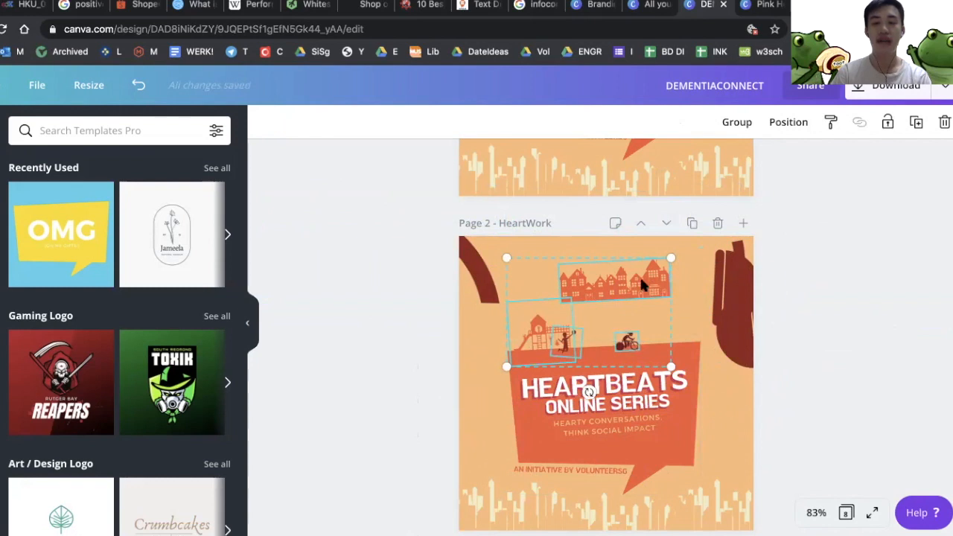
drag(631, 277, 653, 273)
key(Delete)
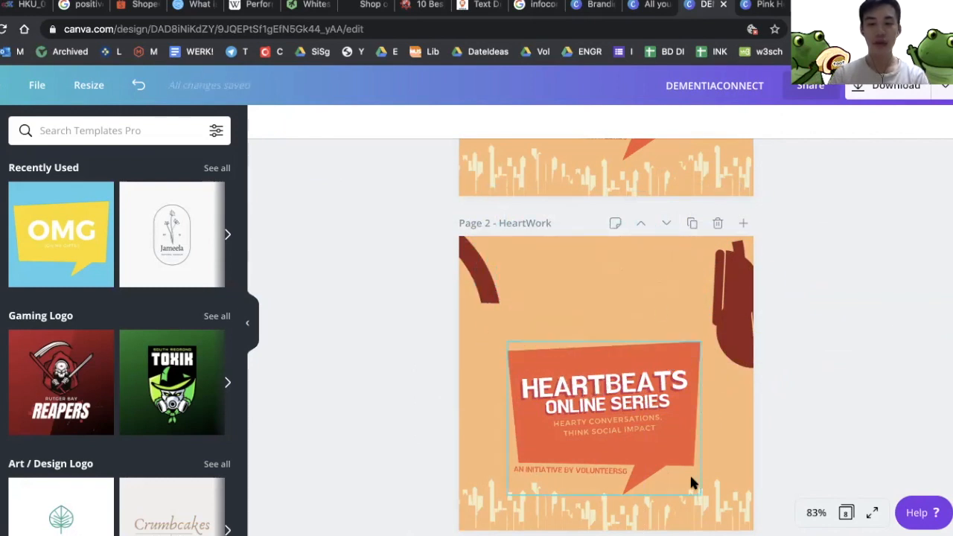
scroll(694, 480, down, 1)
drag(440, 498, 734, 506)
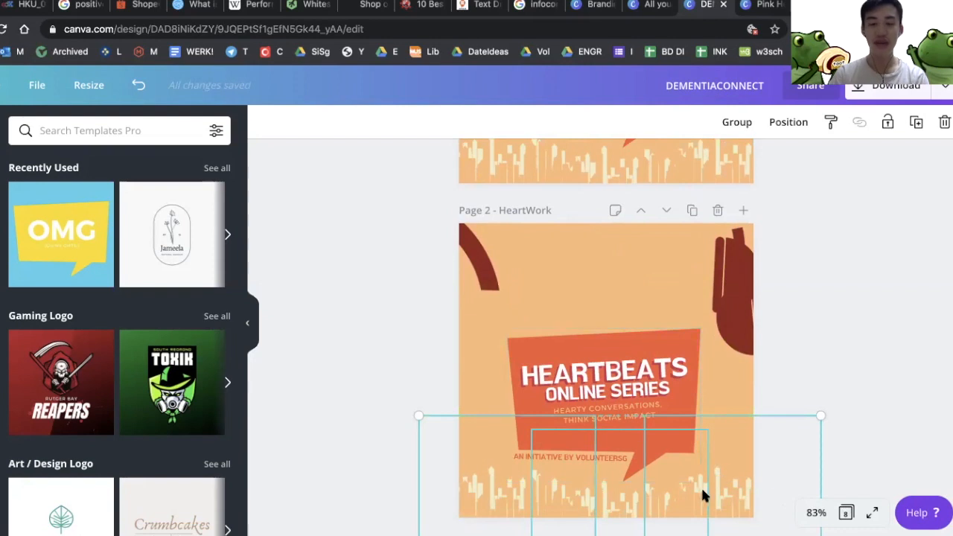
click(781, 385)
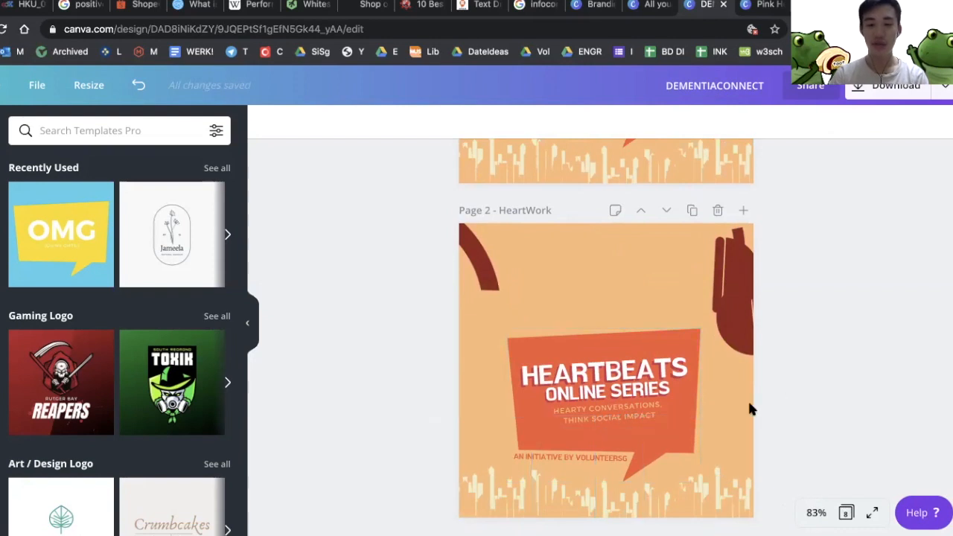
- Try moving the white HEARTBEATS text up off its shadow copy, and undo the move
click(607, 368)
click(622, 346)
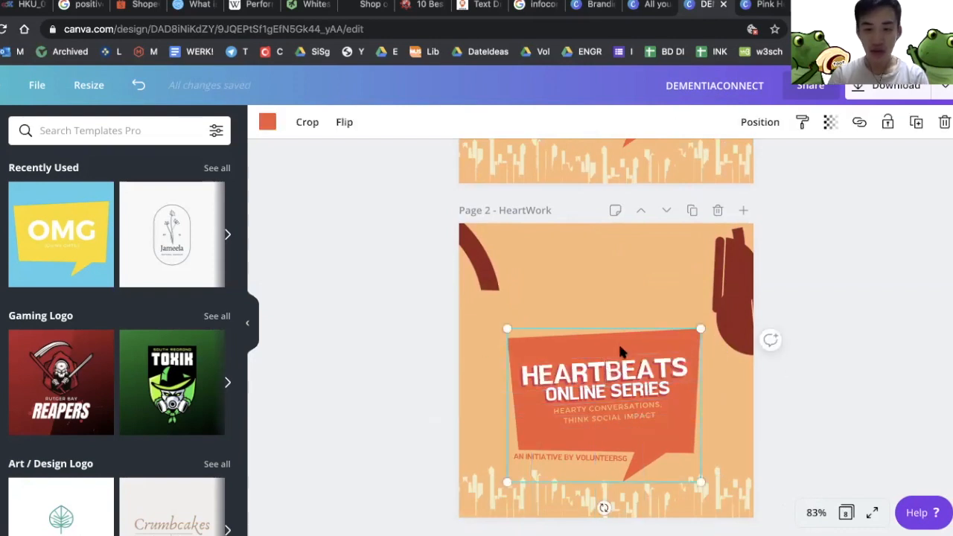
click(616, 375)
drag(619, 372, 617, 331)
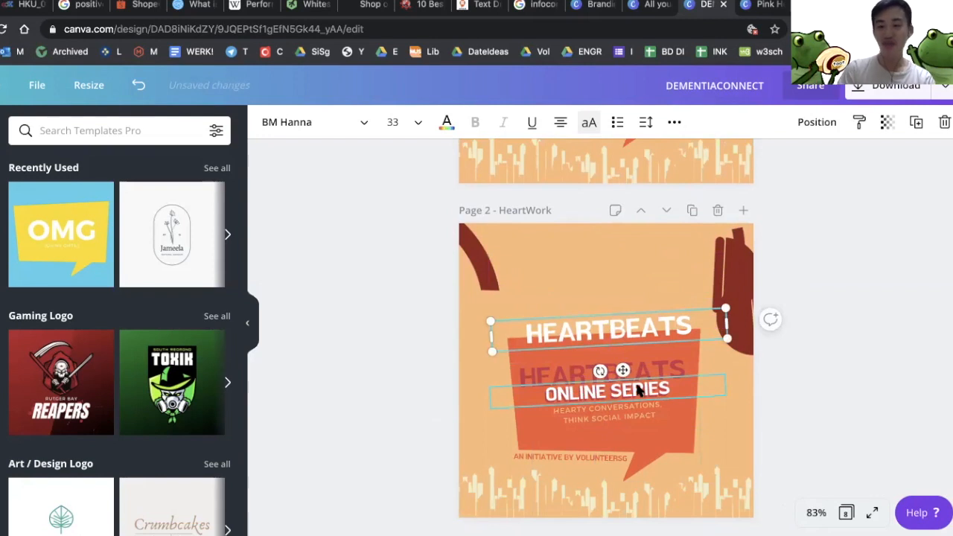
key(super+z)
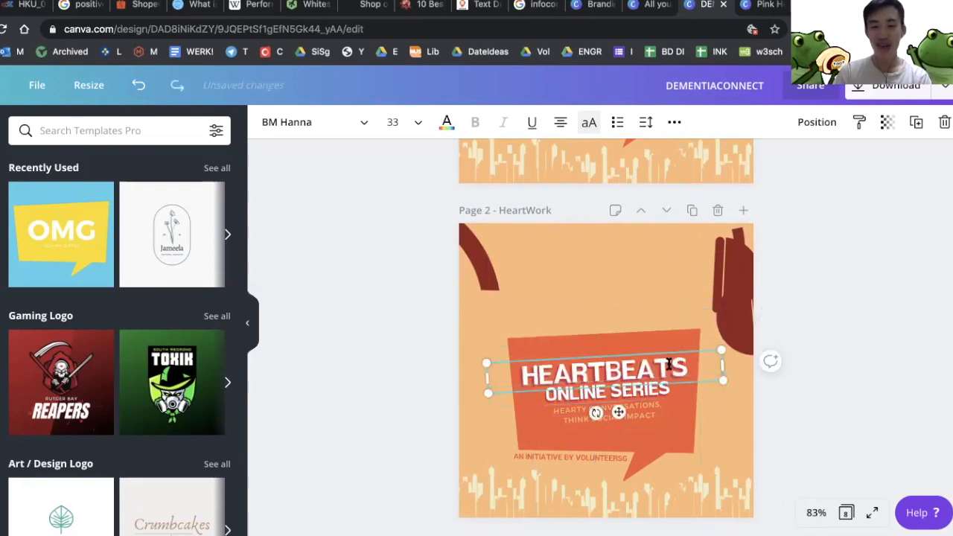
- Change the heading on the HeartWork page to read HEARTWORK, including its shadow copy
drag(615, 368, 688, 370)
text(WORK)
click(661, 345)
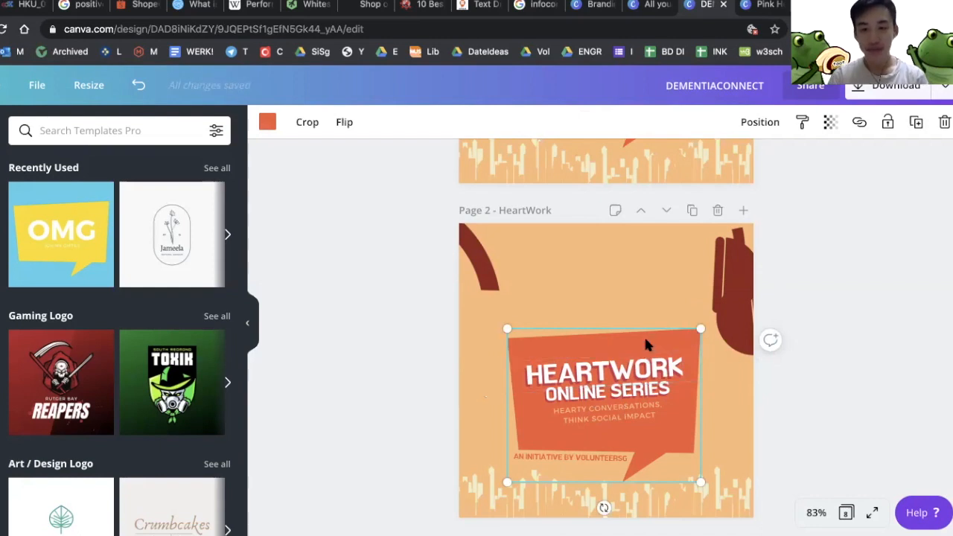
- Remove the orange speech bubble behind the HEARTWORK heading
triple_click(645, 413)
drag(660, 414, 502, 385)
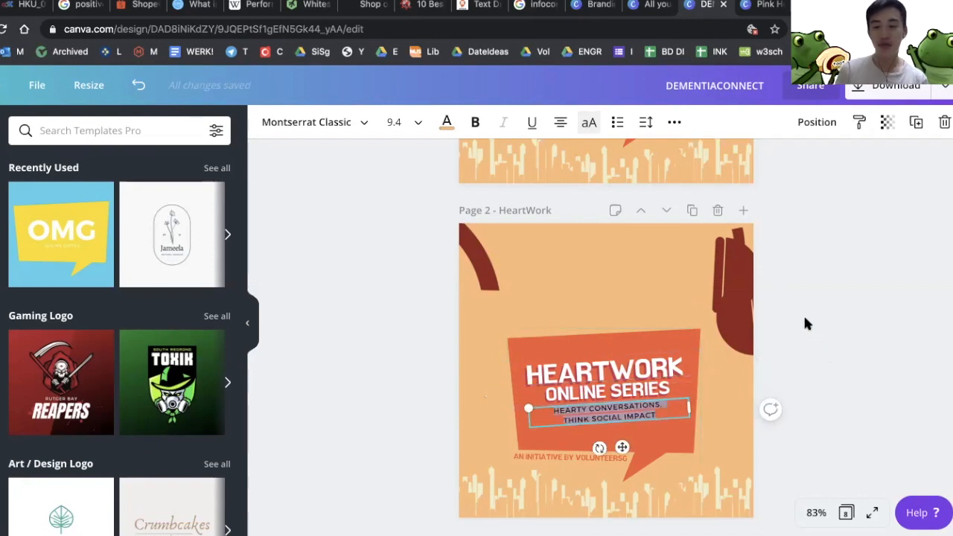
click(648, 330)
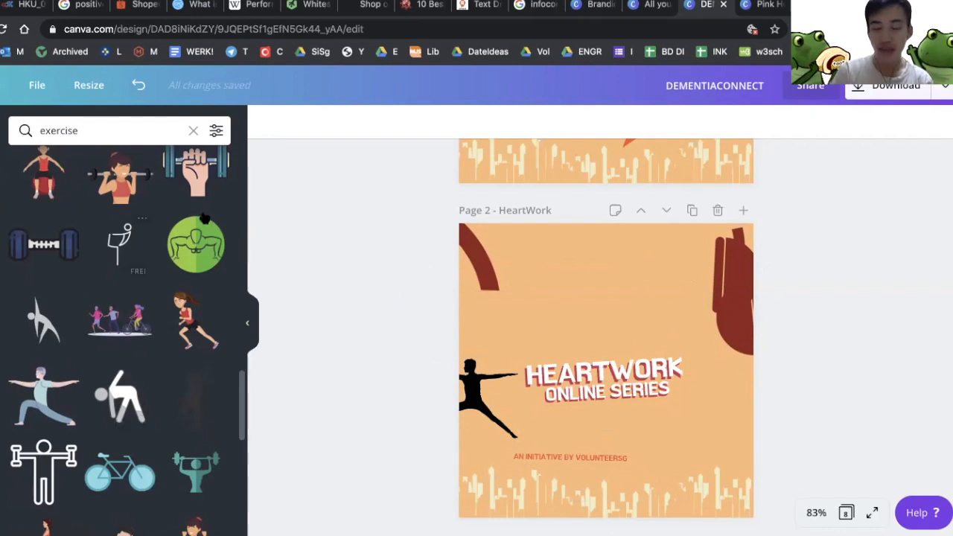
- Try a blue dumbbell from the exercise graphics above the heading, and delete it again
click(151, 131)
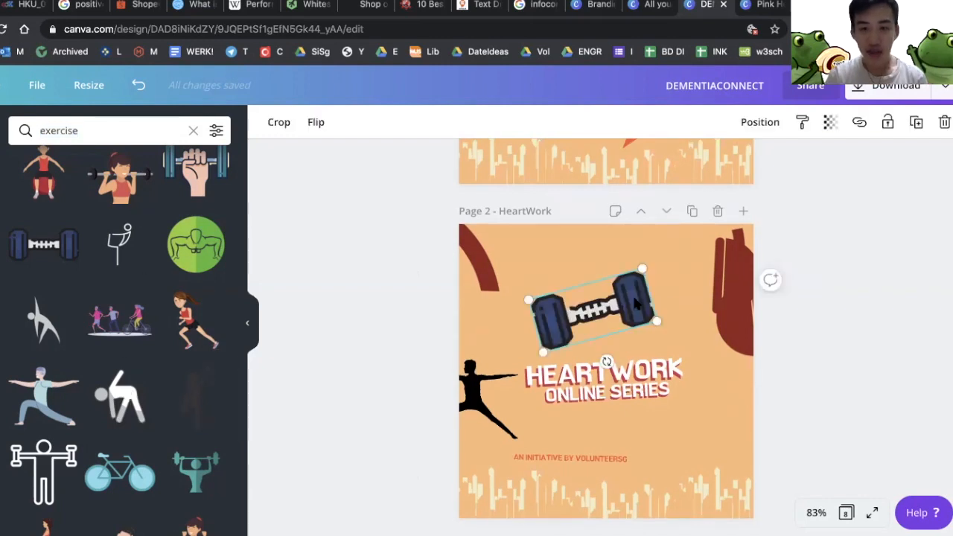
drag(634, 299, 655, 305)
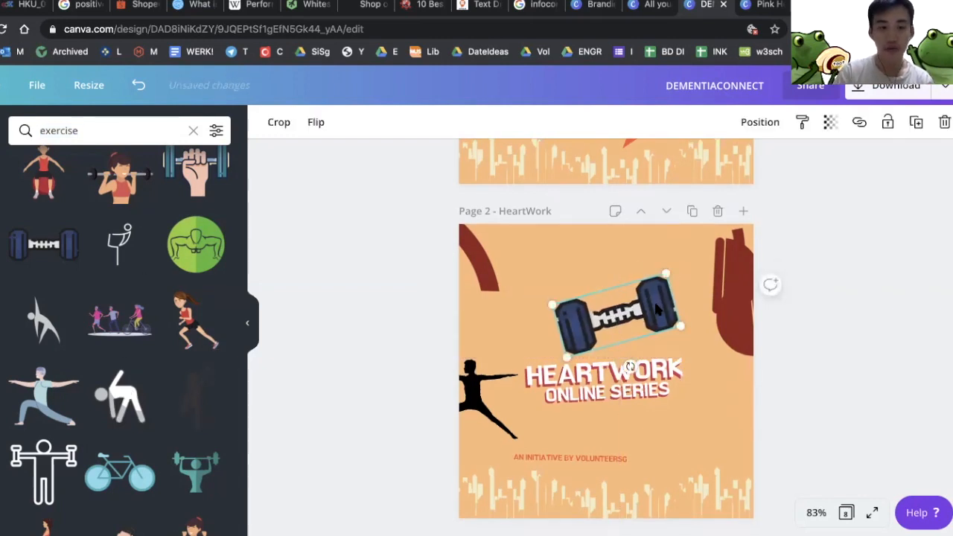
key(Delete)
- Add the teal weightlifter from the exercise graphics and recolour its two halves orange and light orange
scroll(97, 358, down, 1)
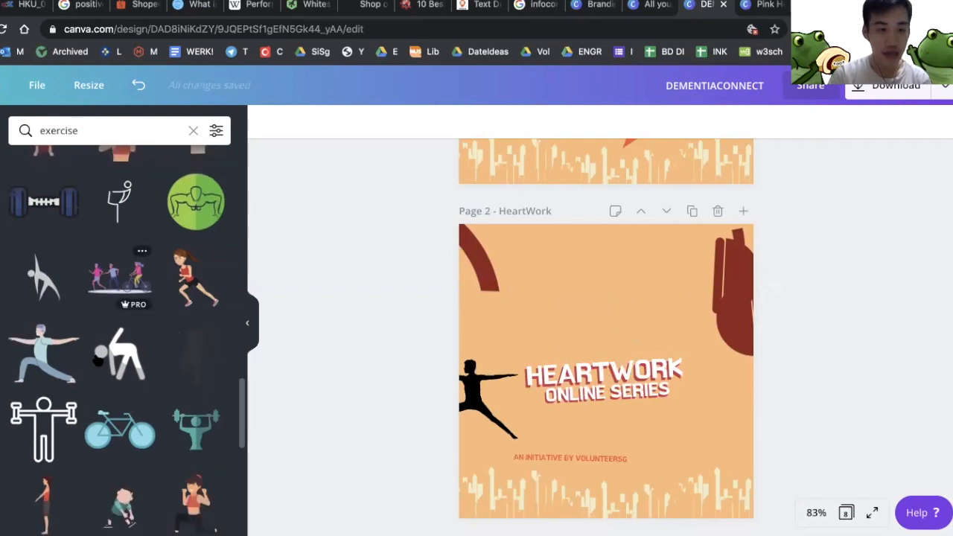
scroll(97, 358, down, 3)
click(195, 297)
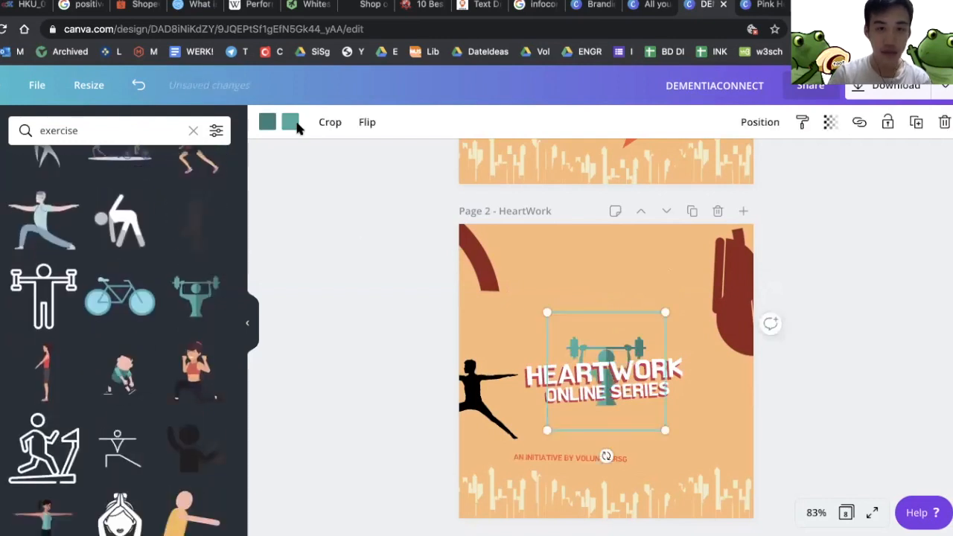
click(290, 122)
click(179, 336)
click(268, 124)
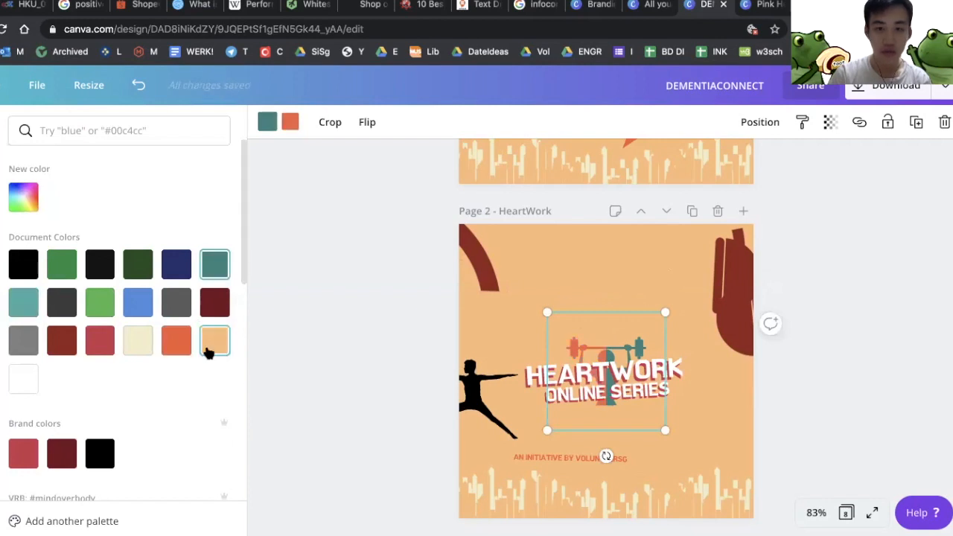
click(209, 347)
- Enlarge the weightlifter above the heading and recolour its light orange half to the same orange as the other
drag(596, 350, 551, 300)
drag(620, 262, 670, 212)
click(270, 127)
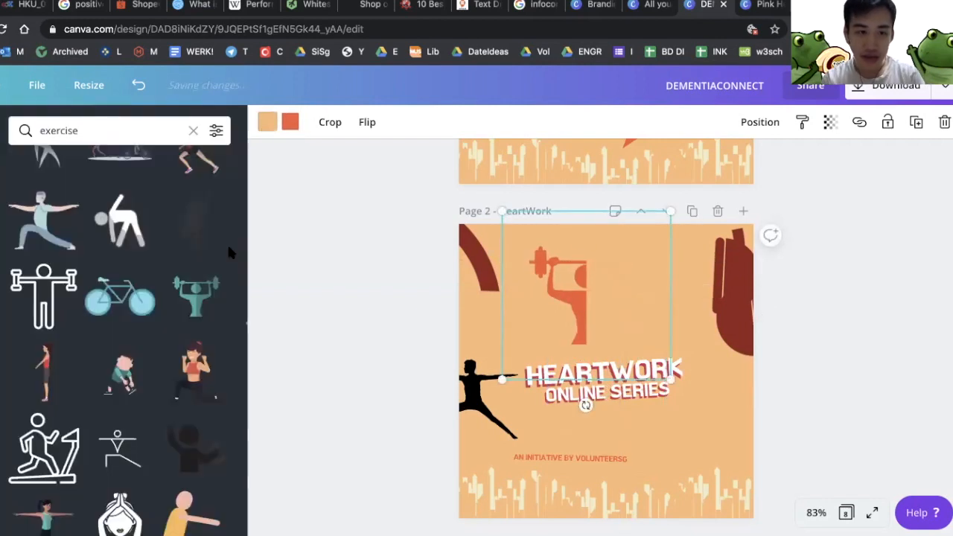
click(269, 125)
click(99, 340)
- Try the weightlifter larger and centred behind the HEARTWORK heading, and delete the graphic
drag(725, 415, 747, 435)
drag(668, 292, 646, 338)
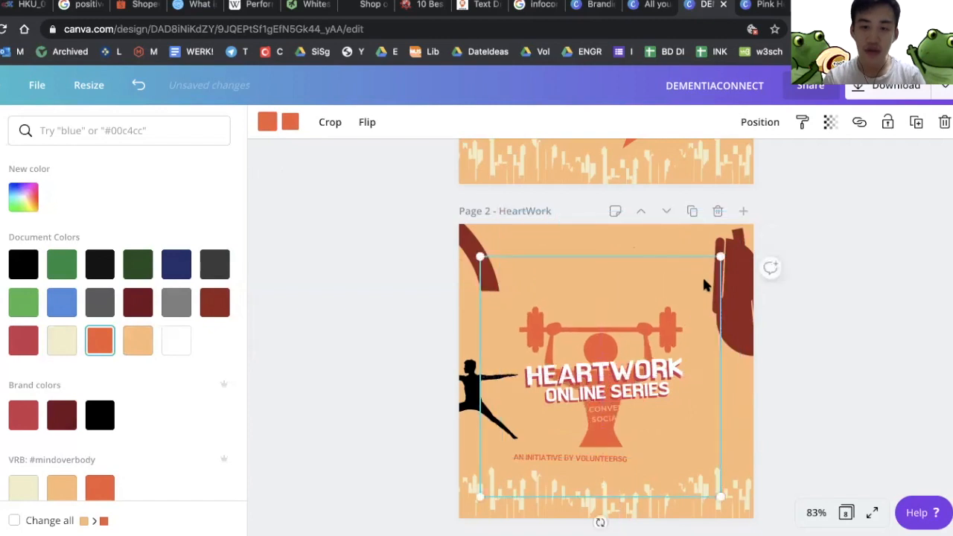
drag(716, 256, 738, 238)
drag(665, 328, 661, 332)
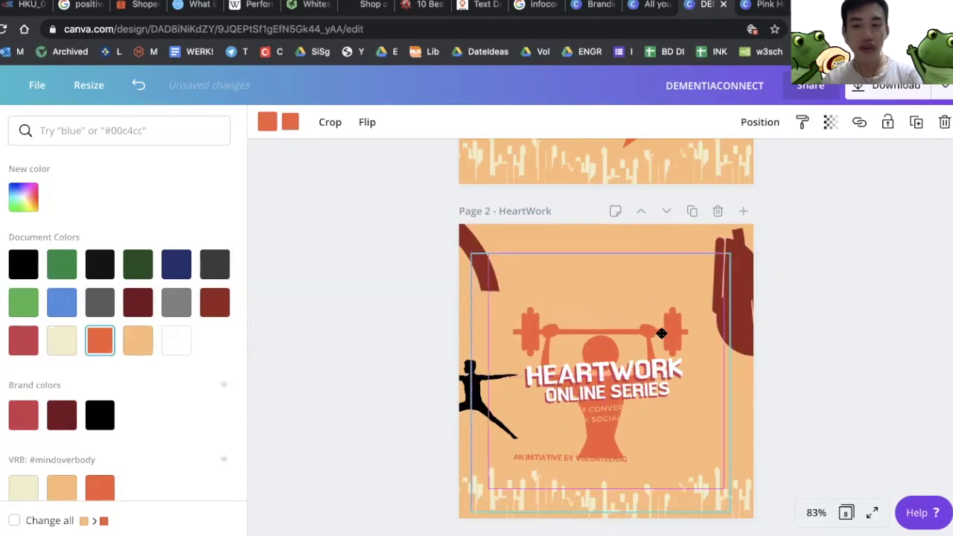
drag(661, 333, 659, 336)
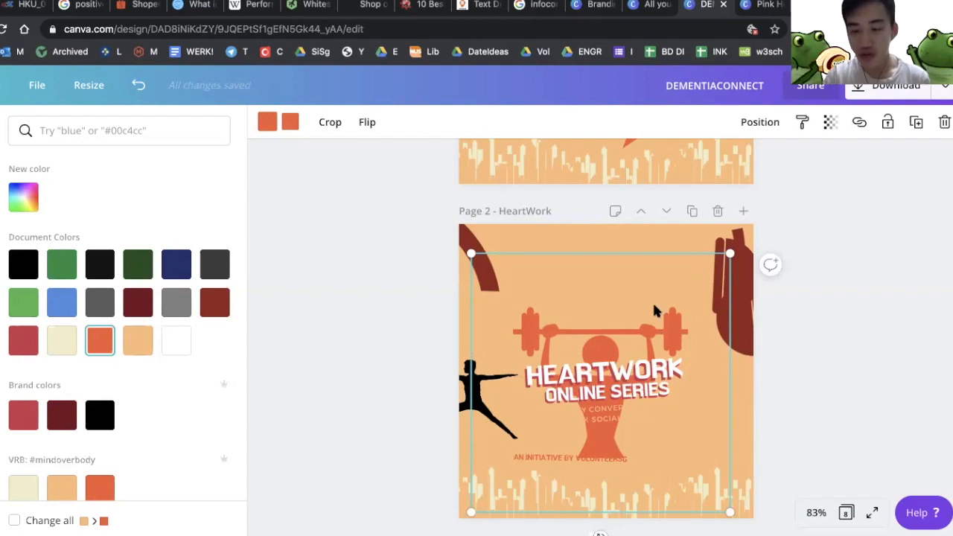
key(Delete)
- Search the graphics for "meditation" and add a seated meditating silhouette in orange behind the heading
scroll(119, 328, down, 3)
double_click(93, 130)
scroll(154, 376, down, 4)
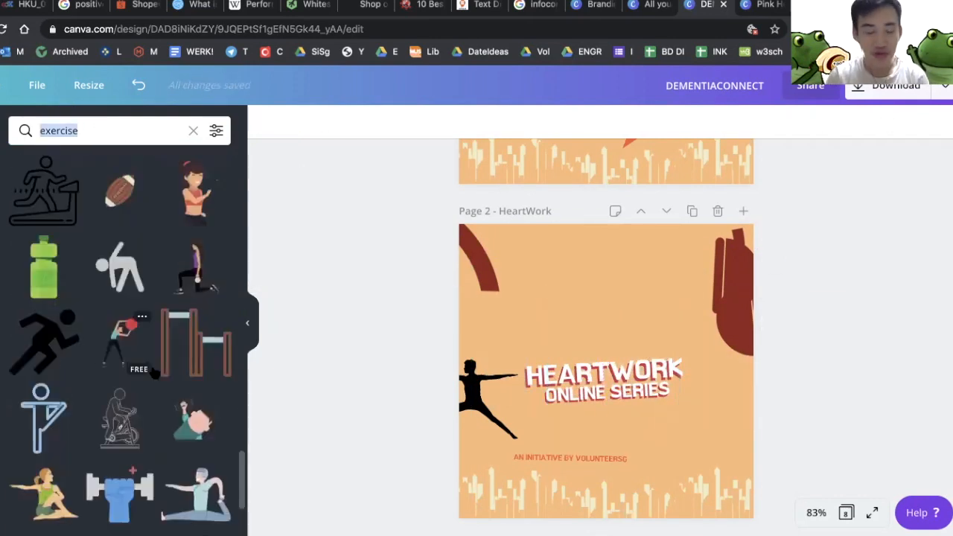
scroll(154, 373, down, 7)
scroll(154, 373, down, 1)
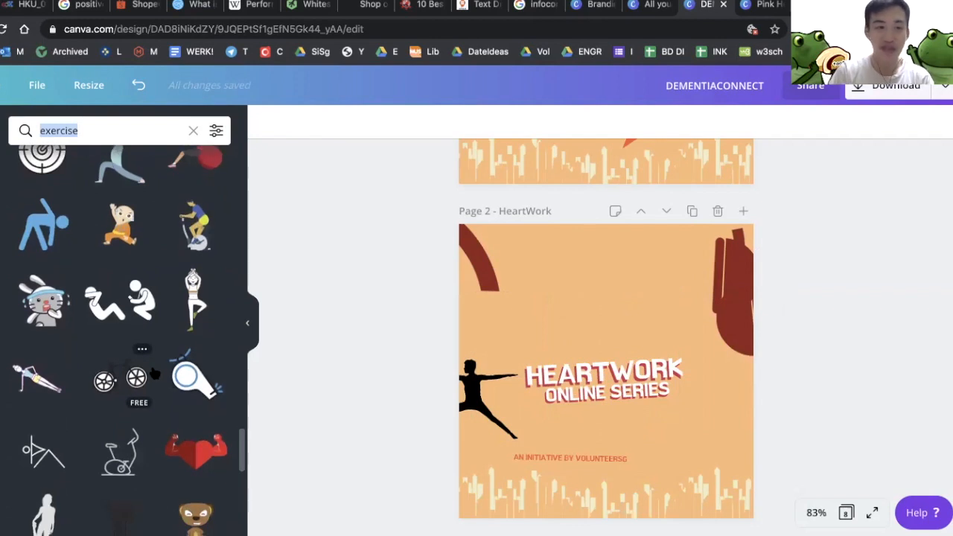
scroll(154, 374, down, 1)
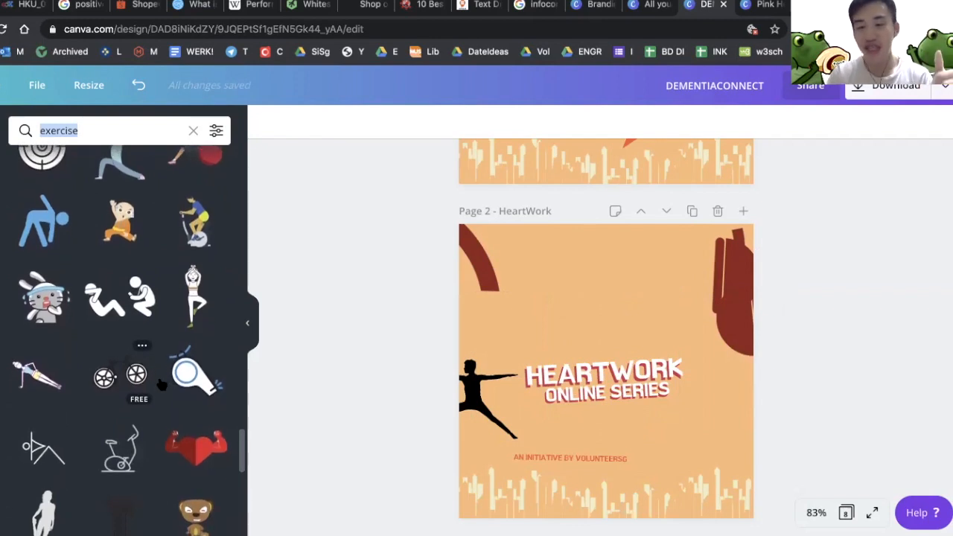
text(meditation)
key(Return)
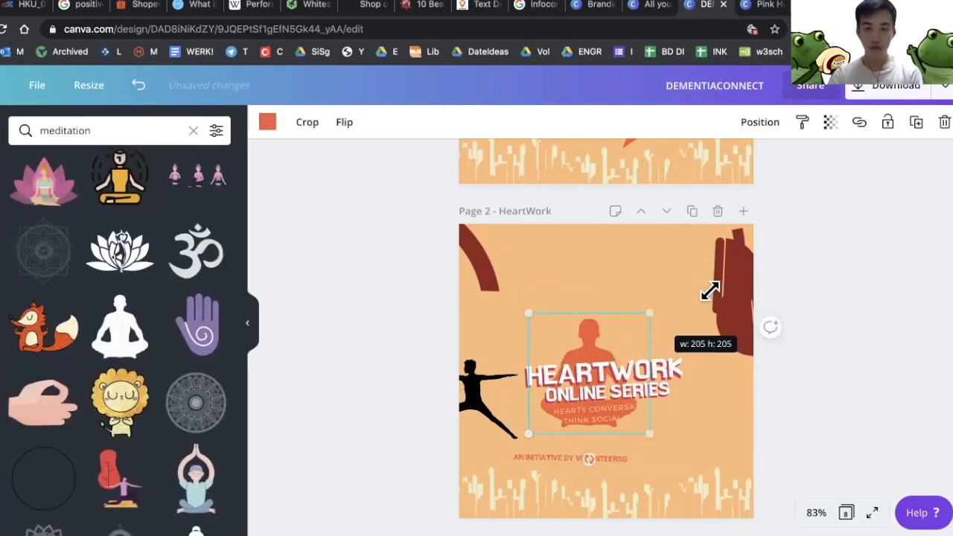
- Enlarge the meditating silhouette and centre it behind the HEARTWORK heading and subtitle, using page 1 as the reference
scroll(531, 334, up, 2)
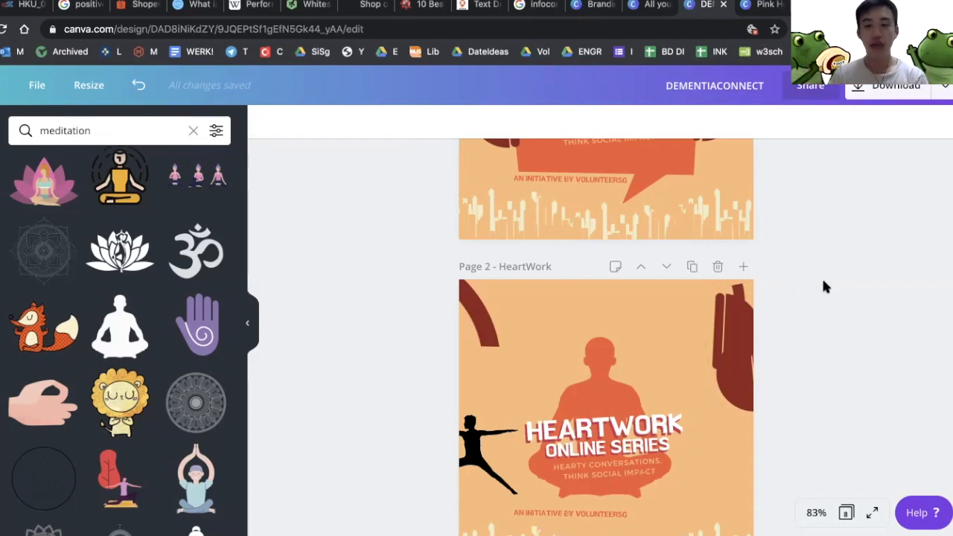
scroll(824, 286, up, 5)
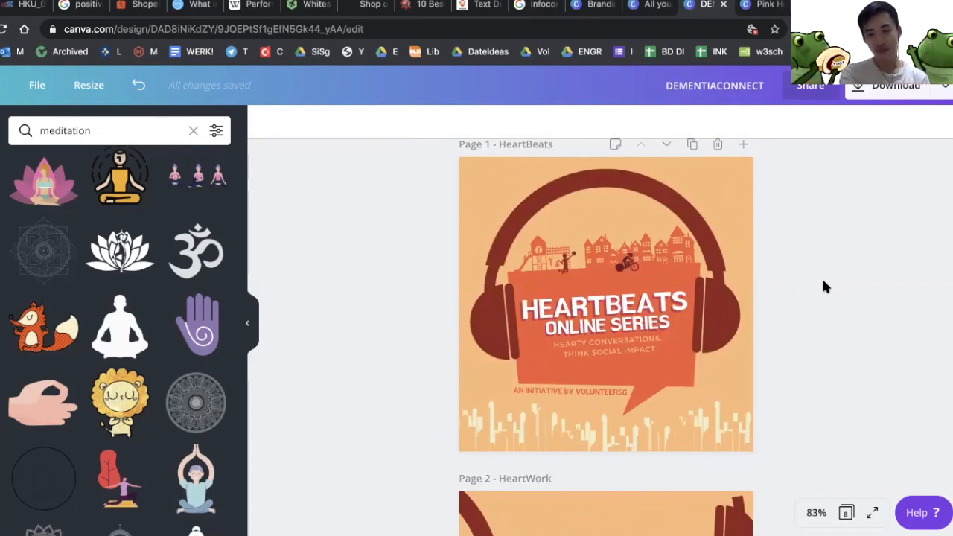
scroll(861, 338, down, 5)
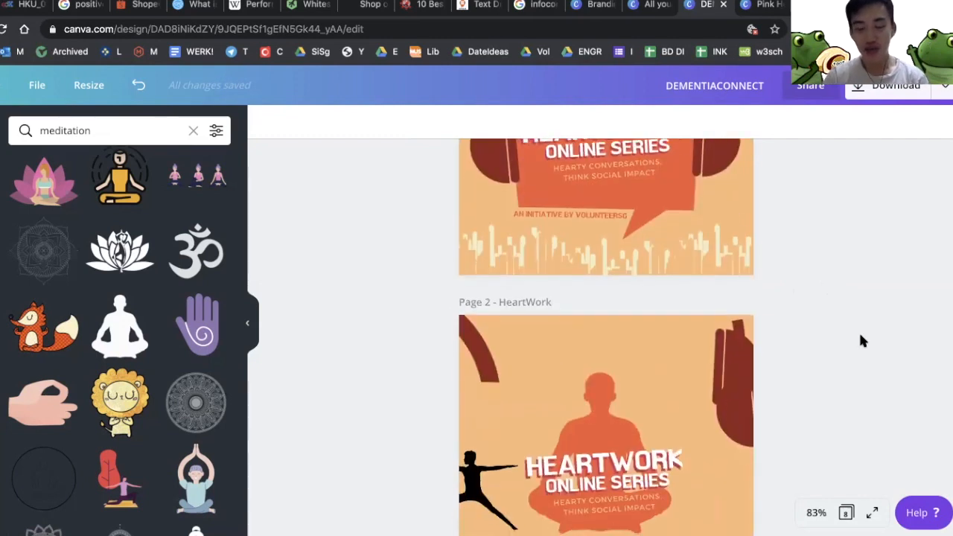
click(662, 362)
drag(689, 293, 726, 278)
drag(586, 352, 582, 358)
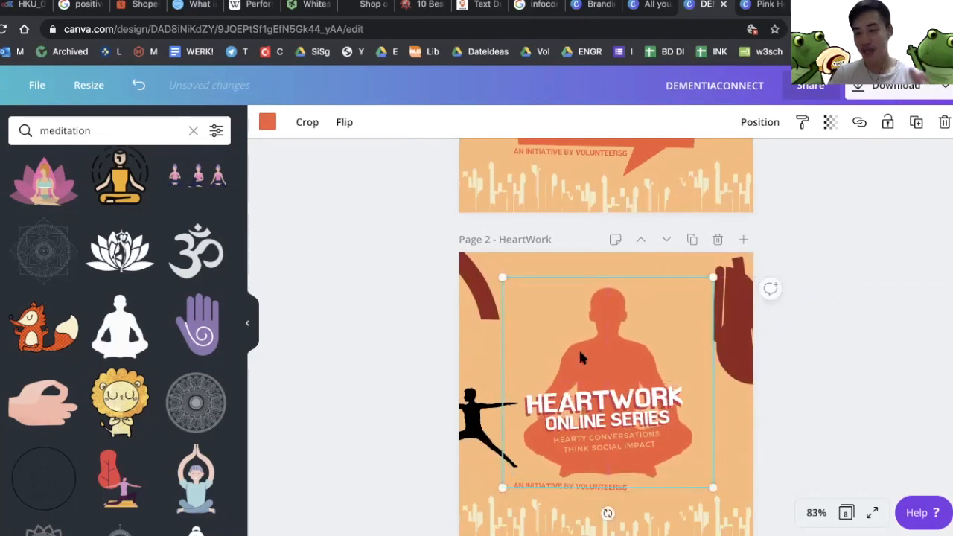
drag(601, 352, 598, 348)
drag(715, 275, 726, 270)
drag(578, 335, 574, 333)
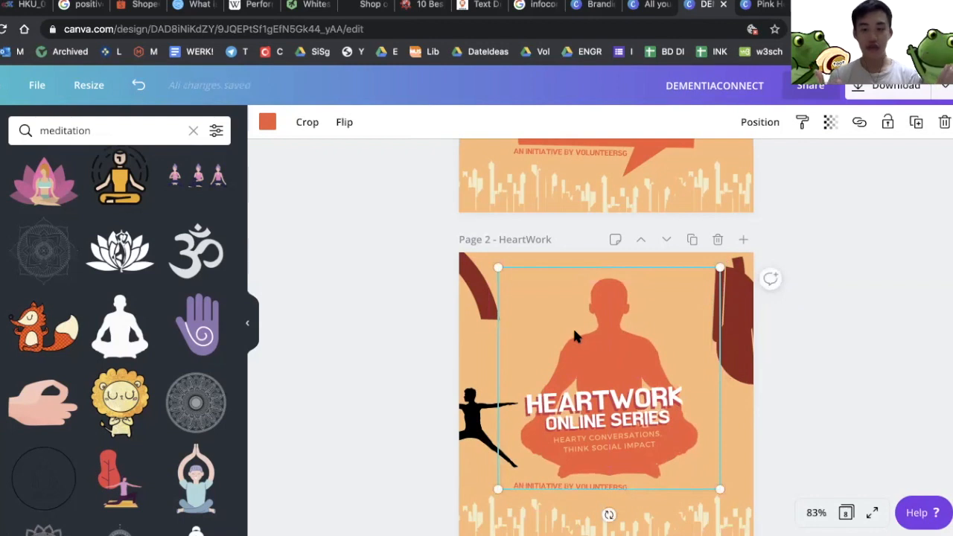
click(798, 349)
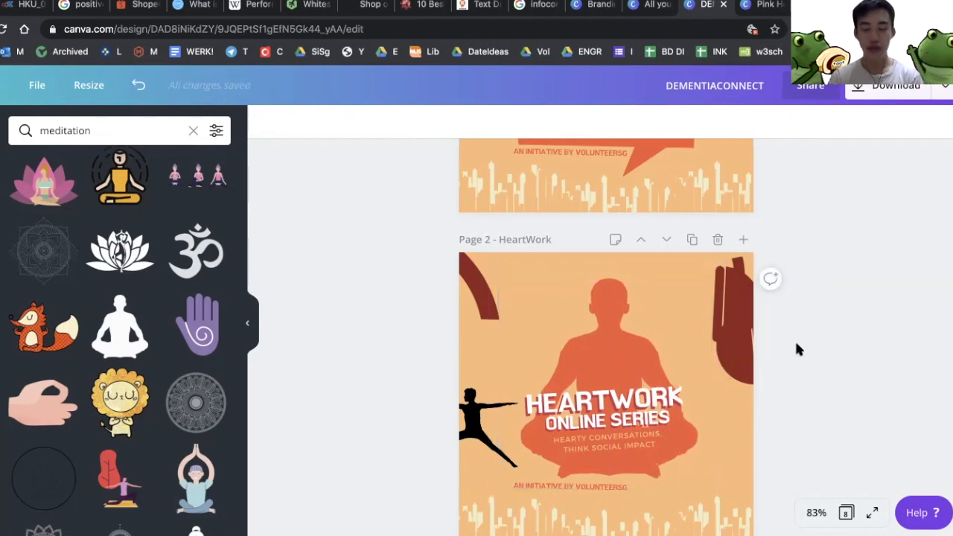
click(607, 336)
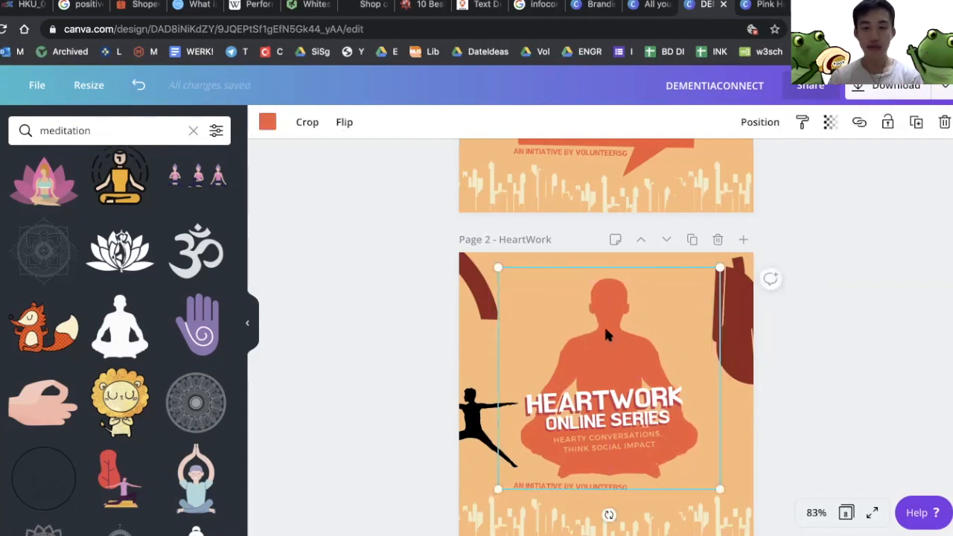
mouse_move(607, 338)
mouse_down()
mouse_move(605, 349)
mouse_move(604, 332)
mouse_up()
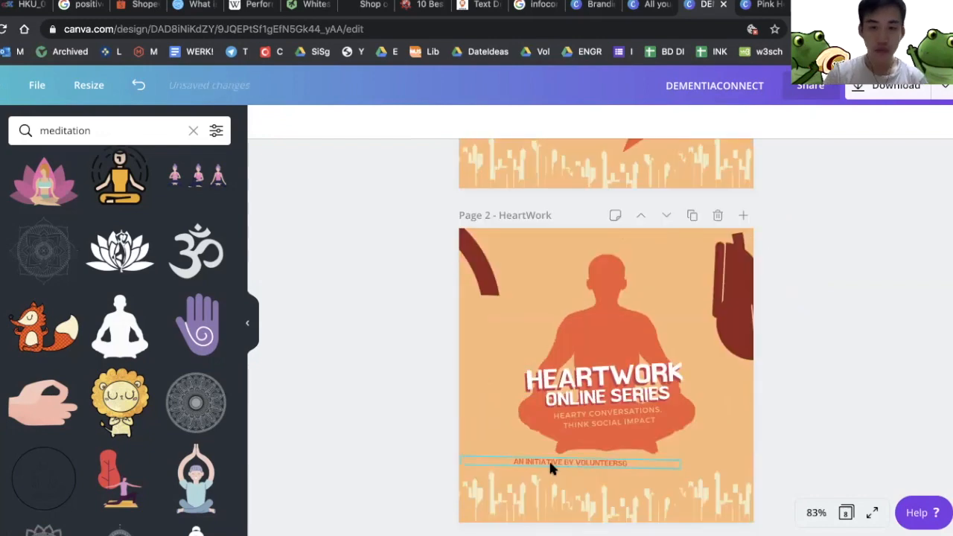
- Search for flower graphics and place dark red flowering branches on both sides of the meditating silhouette
text(fl)
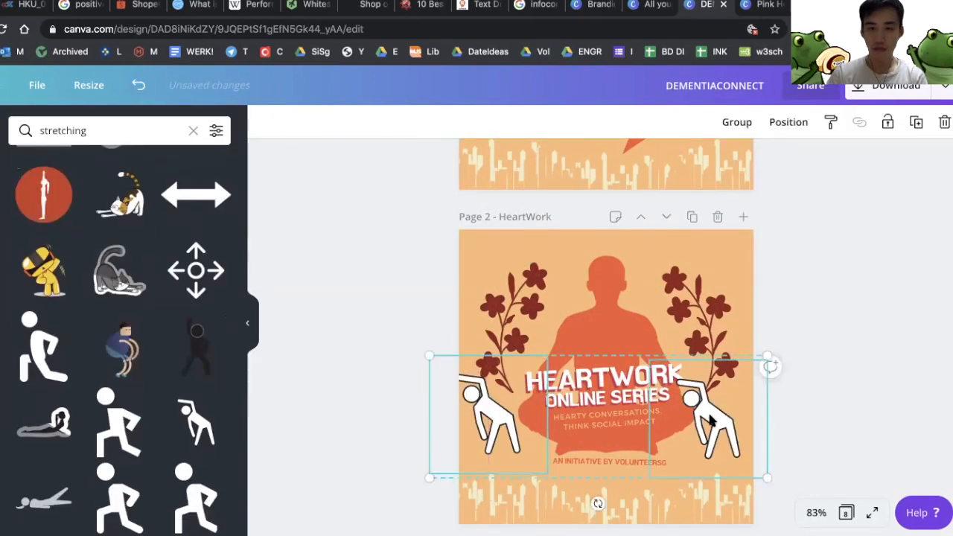
- Try dark red on one stretching figure, and delete both stretching figures beside the HEARTWORK heading
click(852, 372)
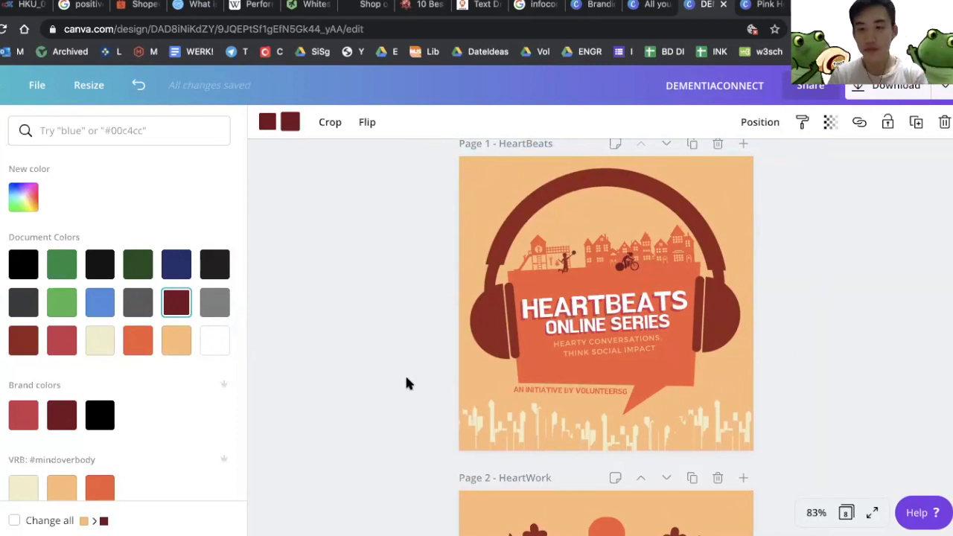
scroll(406, 372, down, 5)
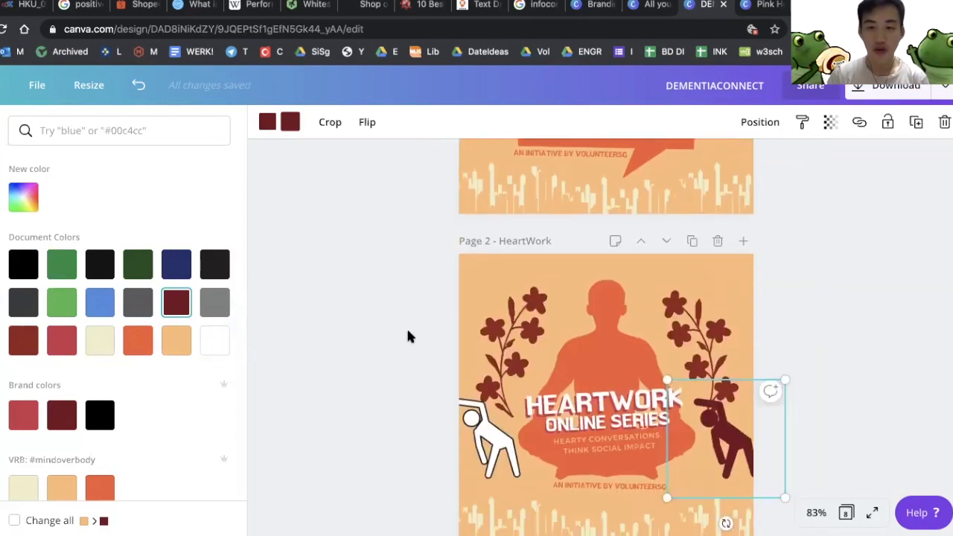
shift+click(478, 359)
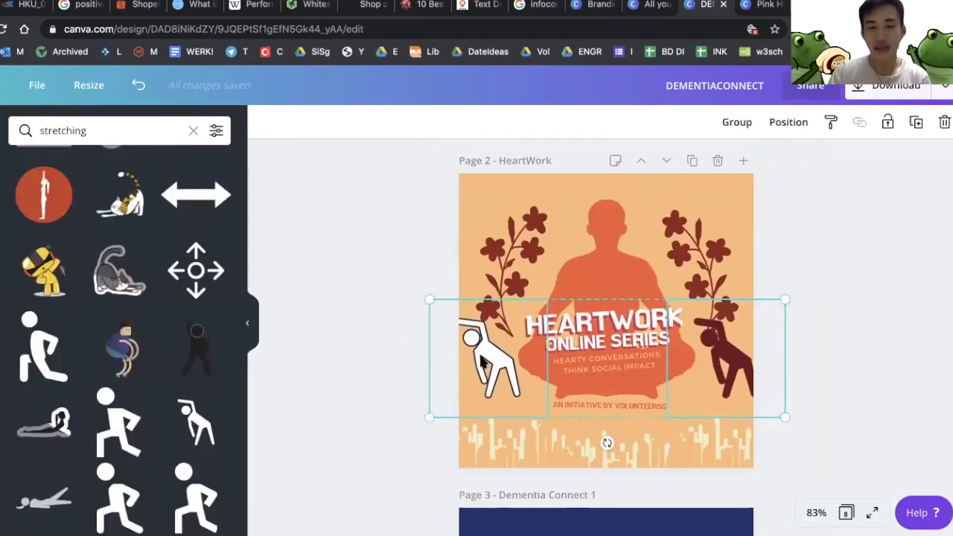
key(Delete)
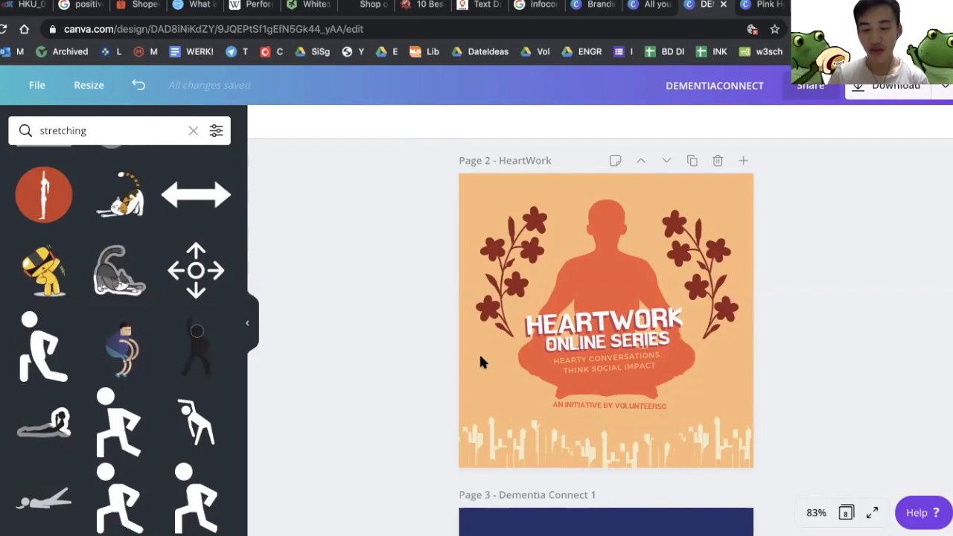
- Try two more figures from the stretching results on page 2, one recoloured dark red, and delete each of them
scroll(148, 446, down, 10)
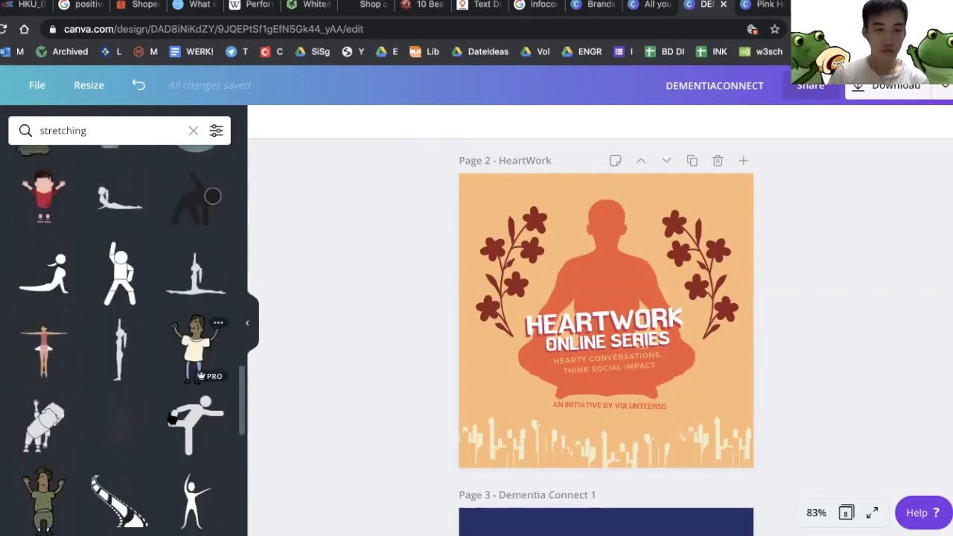
scroll(198, 348, up, 2)
click(199, 348)
click(267, 122)
click(177, 304)
key(Delete)
drag(32, 191, 690, 368)
drag(690, 455, 600, 157)
key(Delete)
- Try the Fitness Woman Stretching graphic beside the heading and browse more graphics by Vectorfair
scroll(119, 335, down, 10)
drag(43, 186, 523, 328)
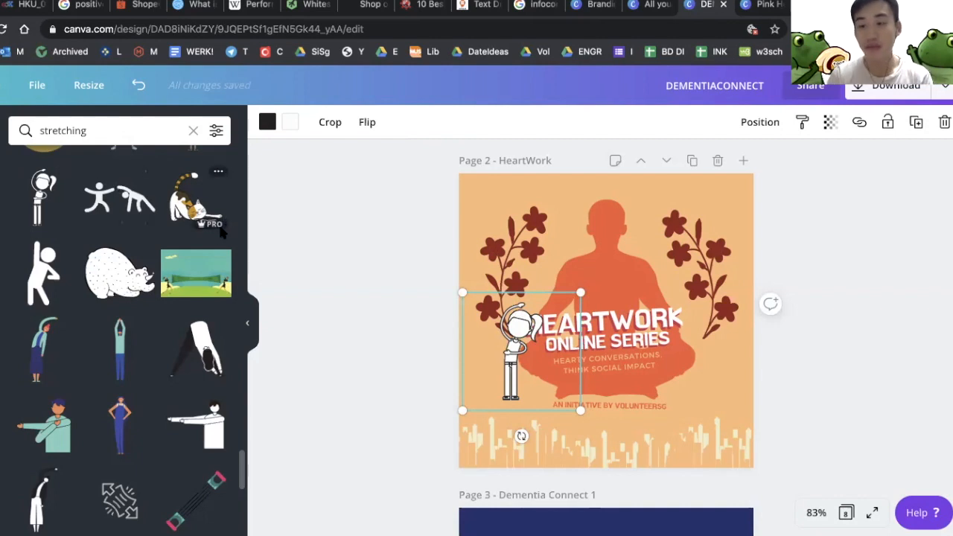
click(66, 172)
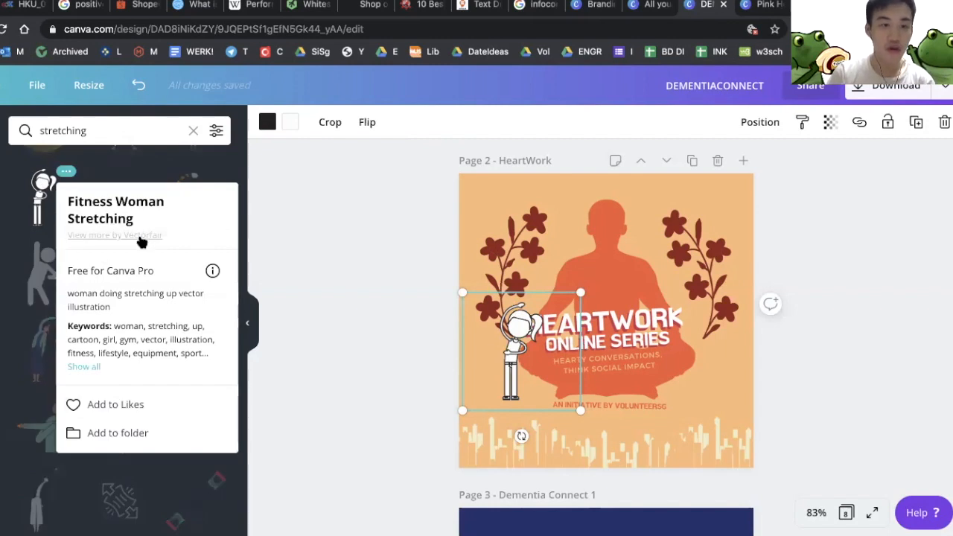
click(142, 237)
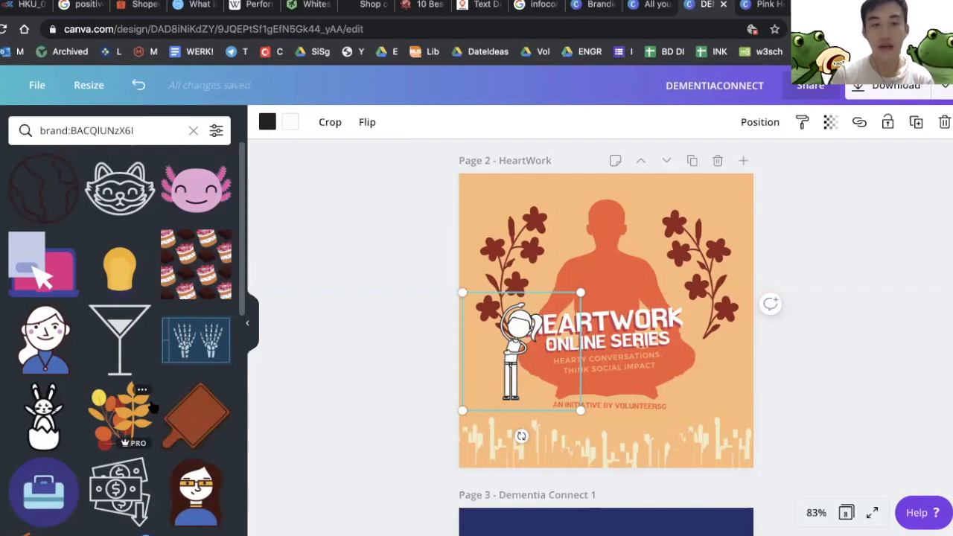
scroll(157, 406, down, 5)
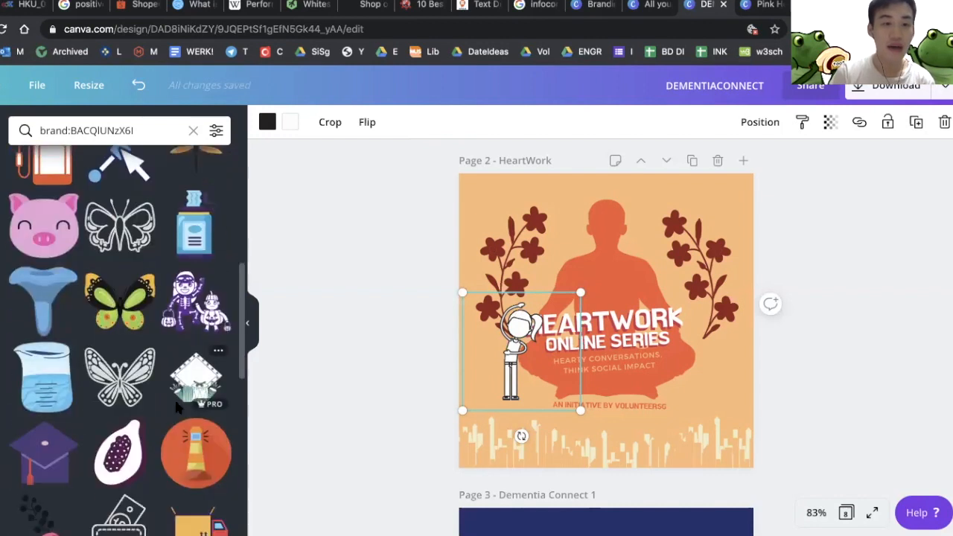
scroll(177, 406, down, 10)
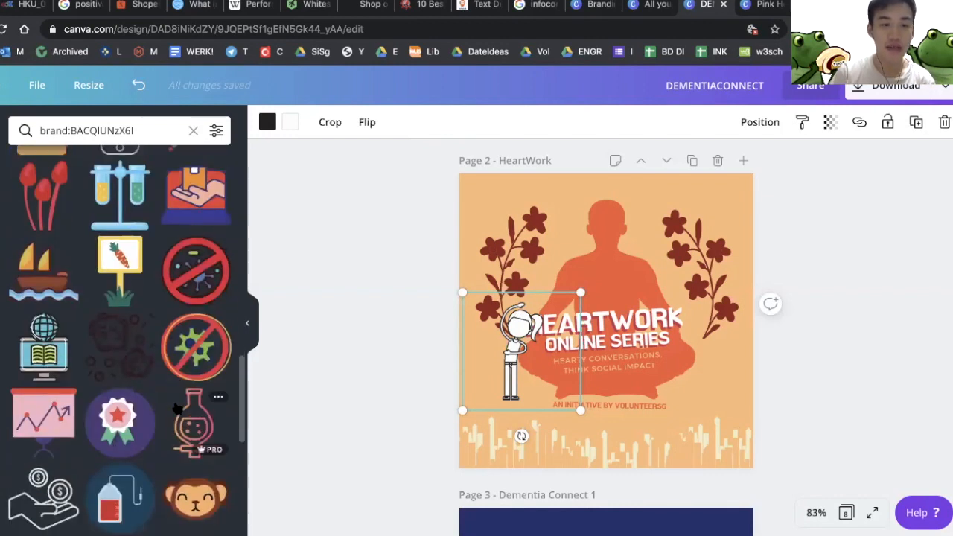
scroll(177, 406, down, 5)
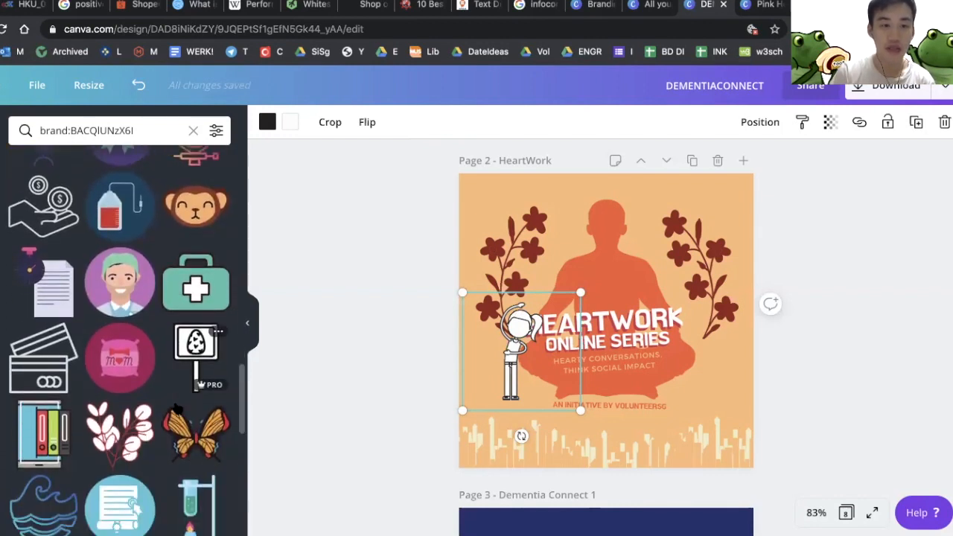
scroll(177, 406, down, 2)
scroll(177, 408, down, 7)
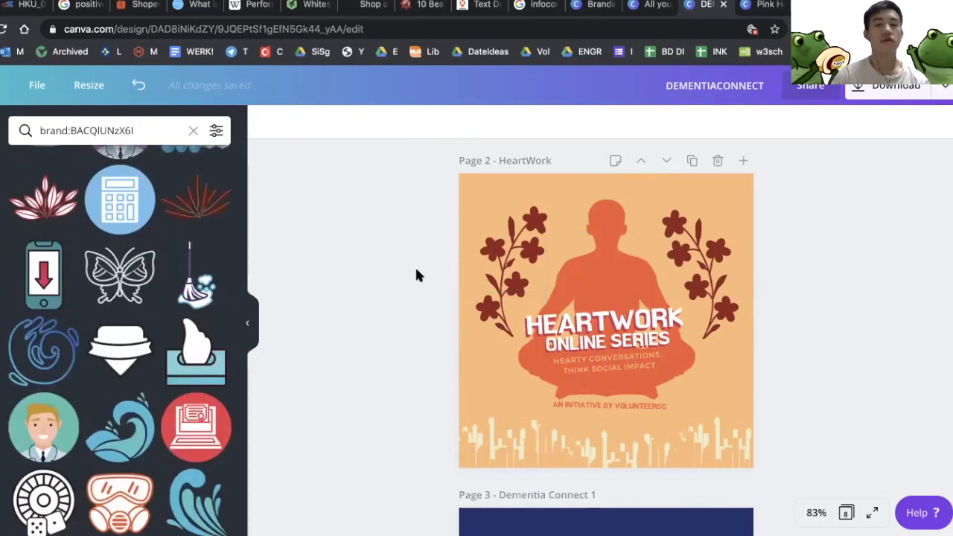
- Search the graphics for "FLOWERS" and place dark red single flowers in the upper-right corner, at the lower-left edge and beside the subtitle
scroll(415, 265, up, 2)
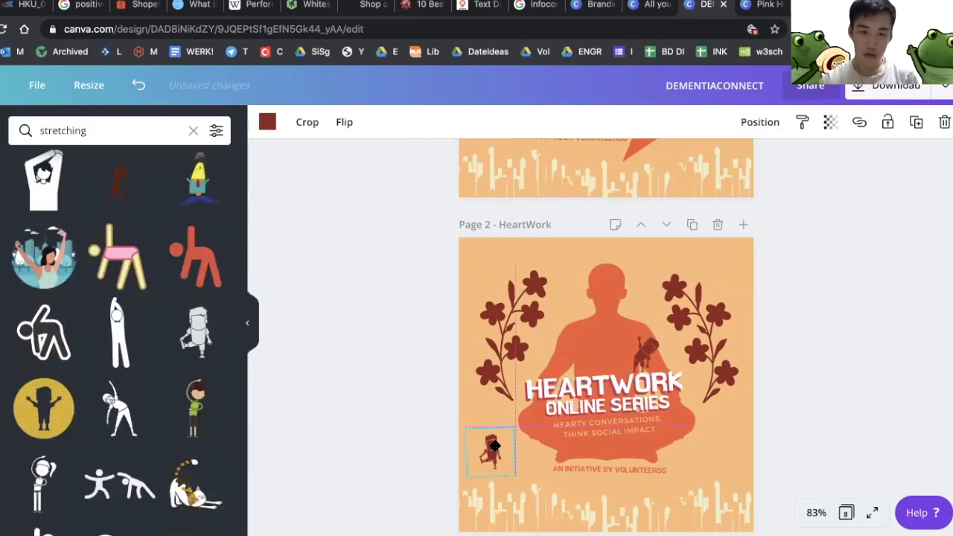
scroll(394, 454, up, 3)
scroll(394, 454, down, 4)
click(63, 128)
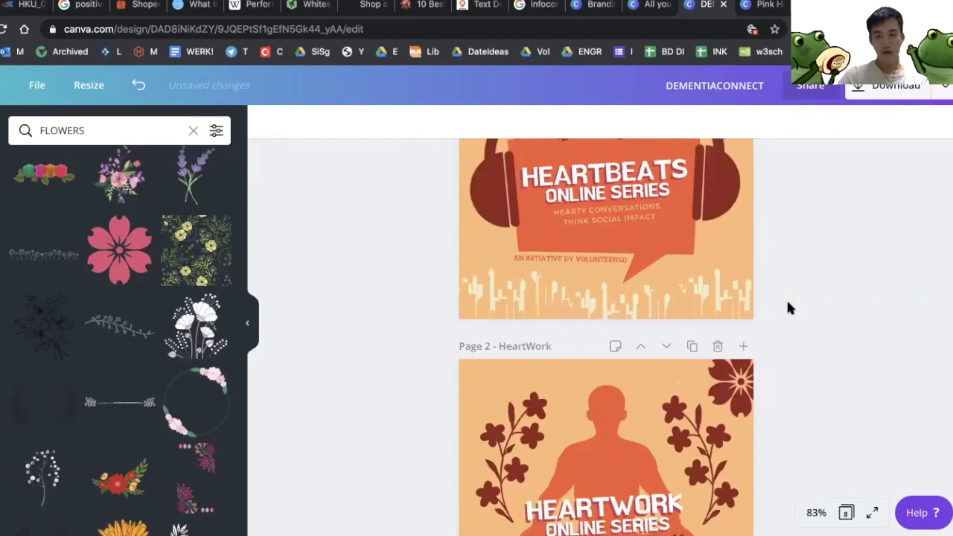
scroll(796, 320, down, 2)
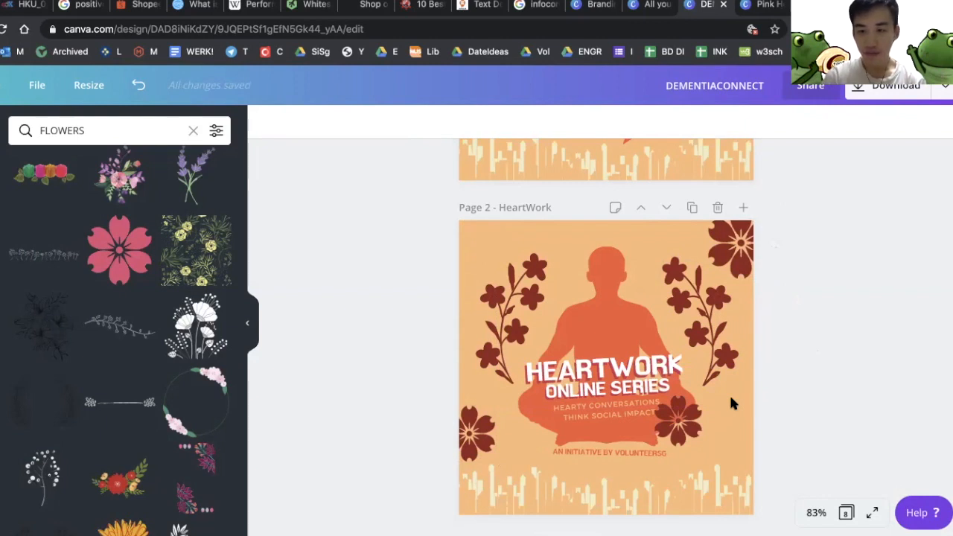
- Shrink the flower beside the subtitle to less than half its size, over the silhouette's knee
click(690, 419)
drag(699, 444, 676, 412)
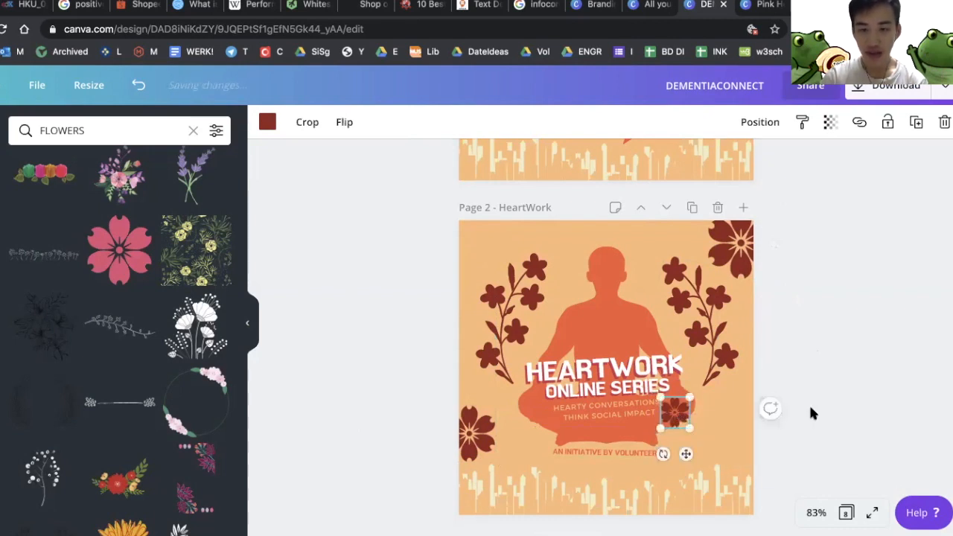
click(808, 408)
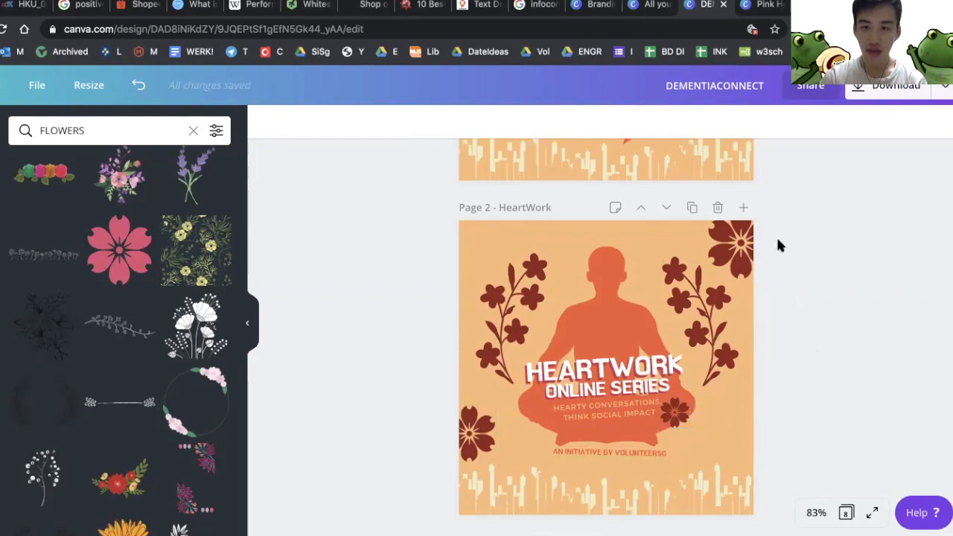
- Add the leafy floral corner graphic near the page's upper-left corner and recolour it in light orange and dark red
click(736, 251)
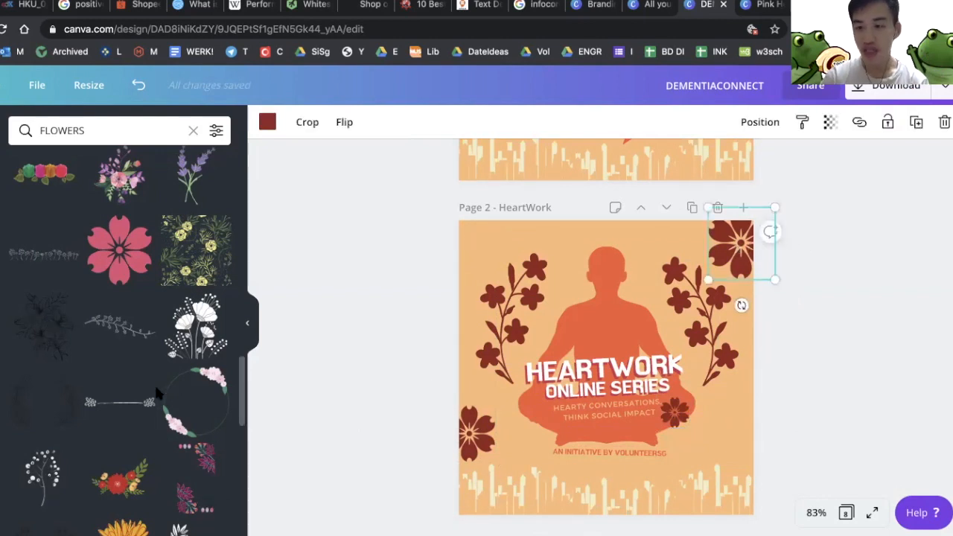
scroll(142, 350, down, 5)
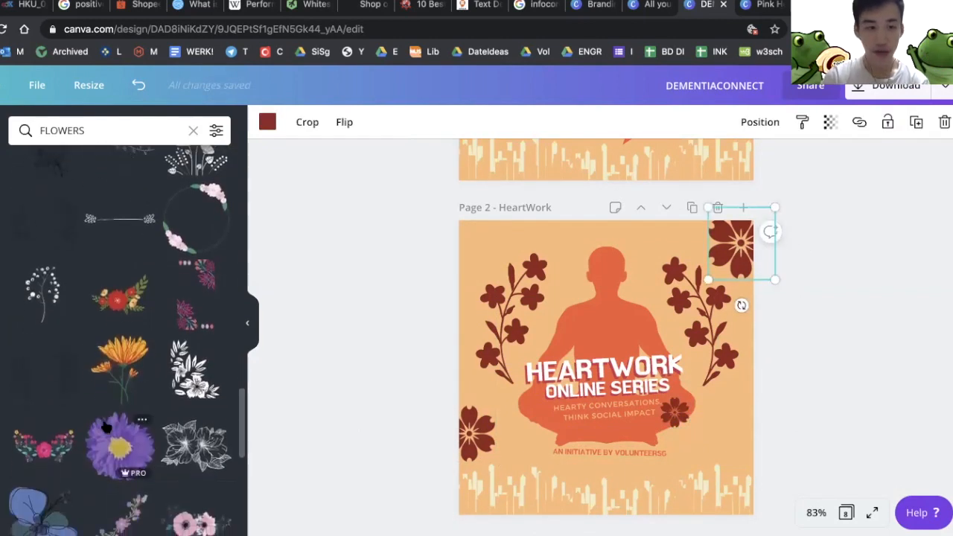
scroll(134, 301, down, 1)
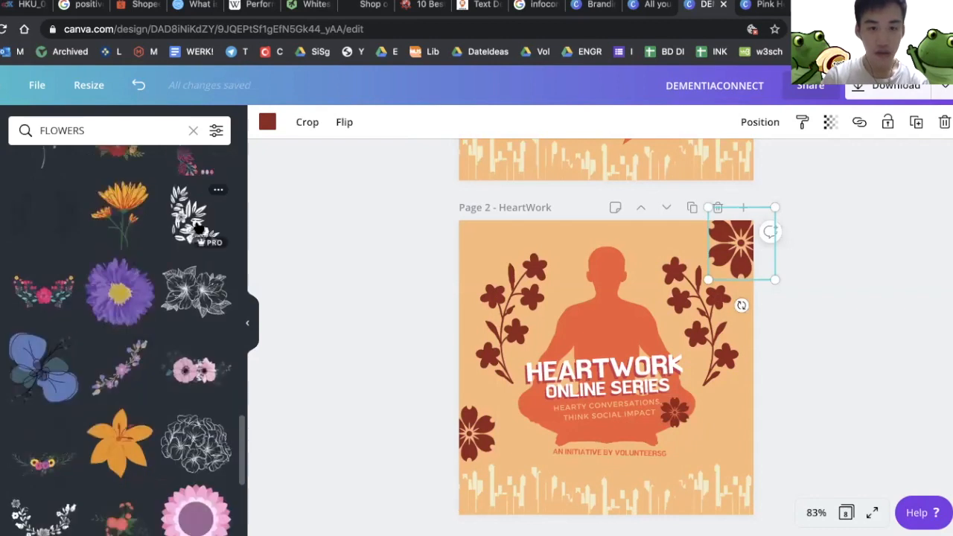
click(196, 216)
key(Delete)
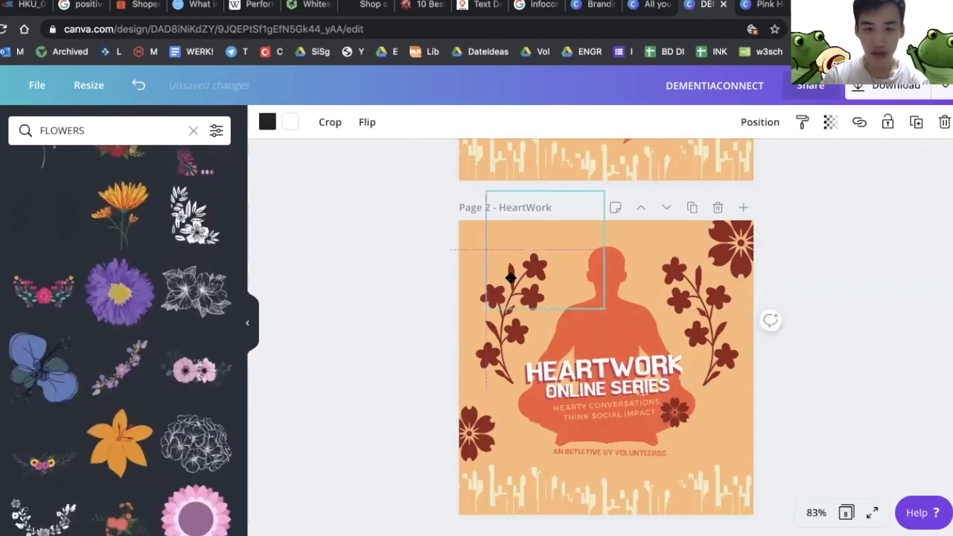
click(267, 122)
click(176, 341)
- Delete the two flowering branches on either side of the meditating silhouette
click(515, 332)
key(Delete)
click(697, 332)
key(Delete)
- Move the upper-right single flower to the silhouette's shoulder and arrange floral graphics in both upper corners of the page
drag(740, 241, 595, 322)
mouse_move(702, 279)
mouse_down()
mouse_move(672, 290)
mouse_move(690, 286)
mouse_up()
click(510, 250)
drag(507, 250, 535, 296)
key(super+z)
key(super+z)
key(super+z)
- Try the layout without the single flower at the silhouette's shoulder, and undo the changes
click(580, 301)
click(517, 270)
click(559, 310)
key(Delete)
key(super+z)
key(super+z)
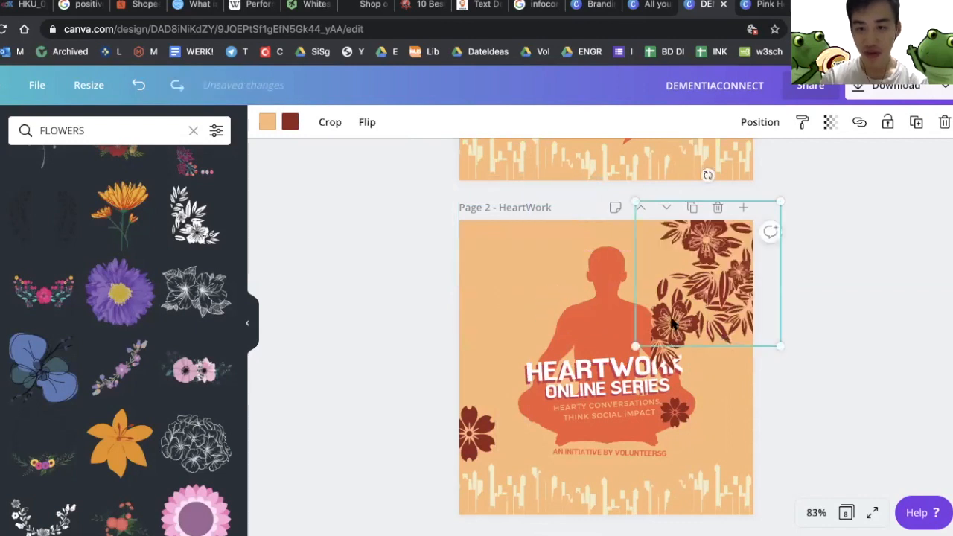
key(super+z)
key(super+z)
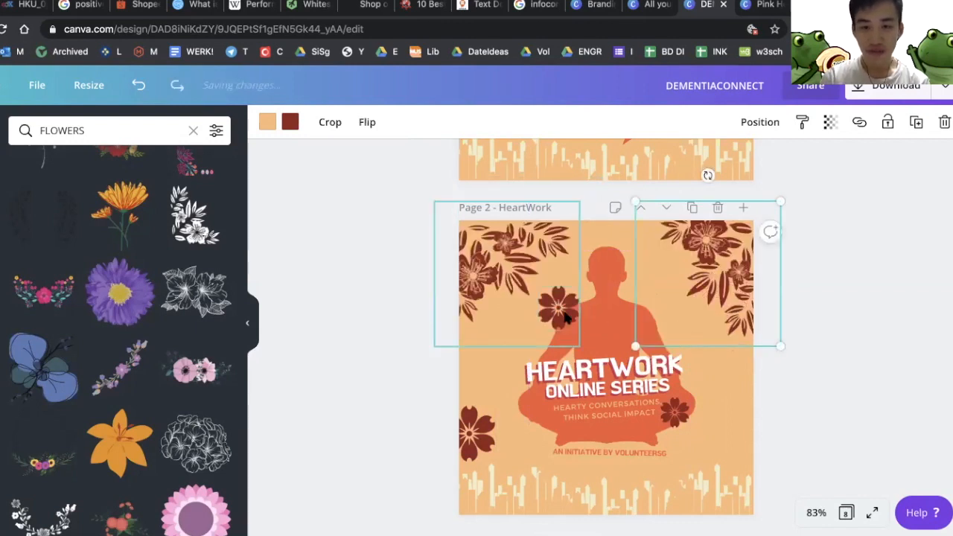
key(super+z)
- Nudge the upper-left floral graphic inward, lower the flower at the lower-left edge, and shift the shoulder flower down onto the silhouette's arm
drag(700, 298, 505, 285)
drag(482, 427, 482, 452)
click(423, 359)
scroll(422, 358, down, 1)
drag(552, 281, 529, 295)
click(393, 329)
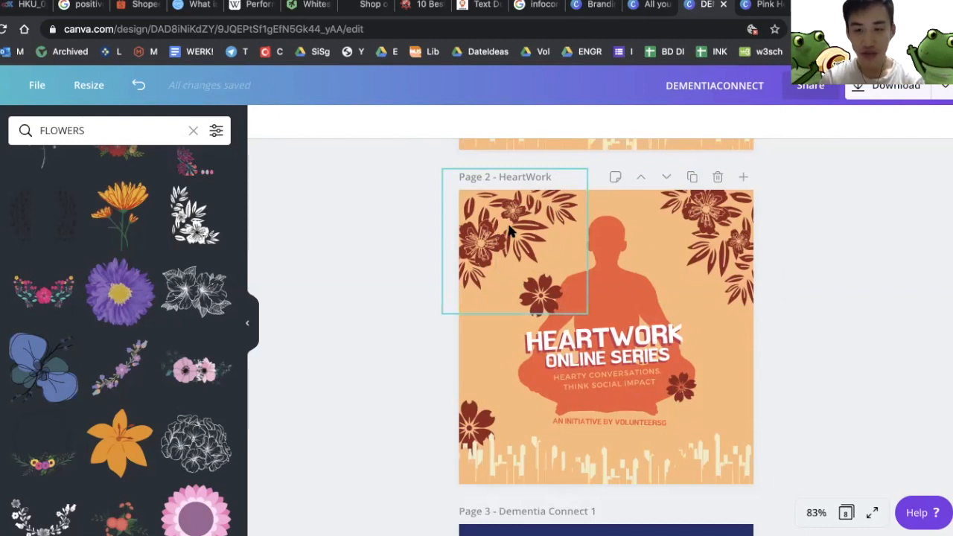
- Try the upper-right floral graphic at the lower-left edge with the arm flower moved to the opposite side, and undo the rearrangement
drag(714, 218, 464, 366)
drag(541, 295, 697, 268)
drag(484, 366, 357, 336)
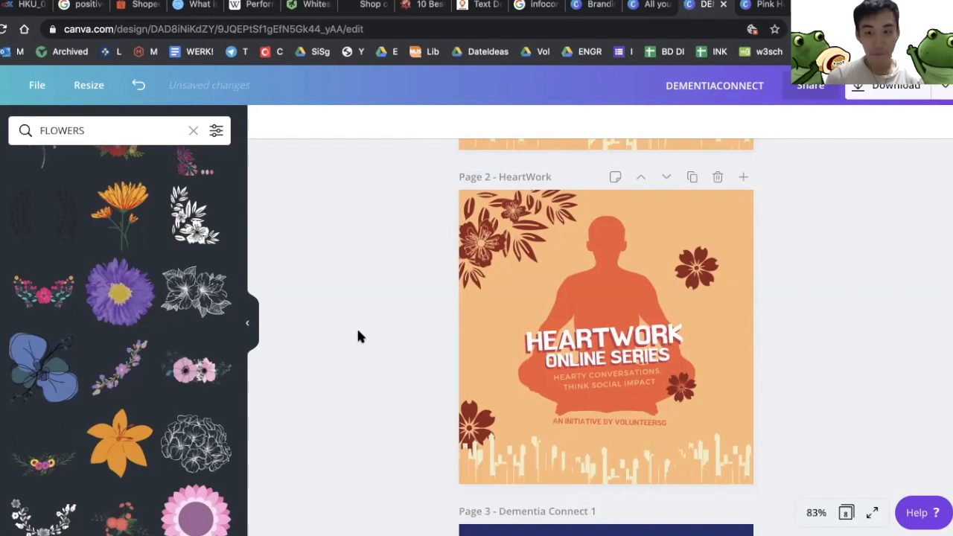
key(ctrl+z)
key(ctrl+z)
key(ctrl+z)
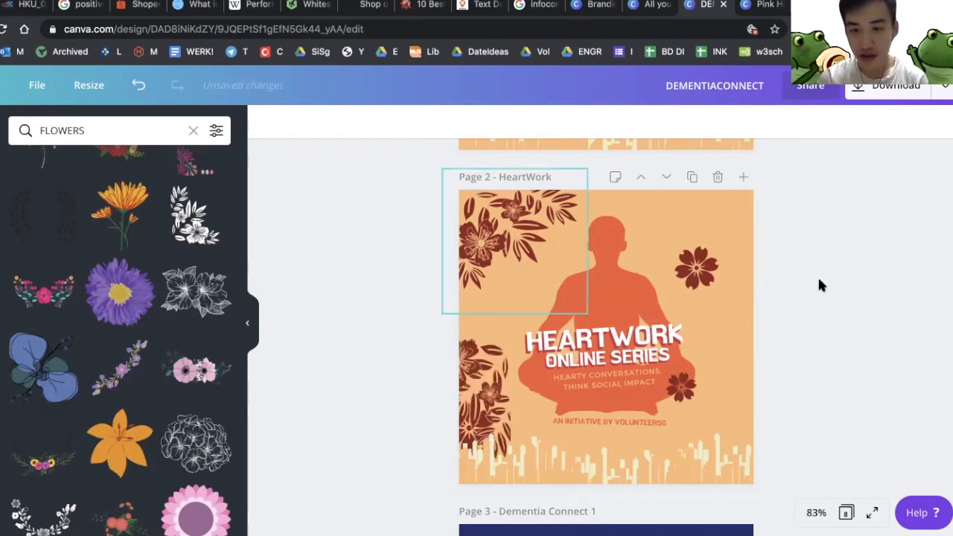
key(ctrl+shift+z)
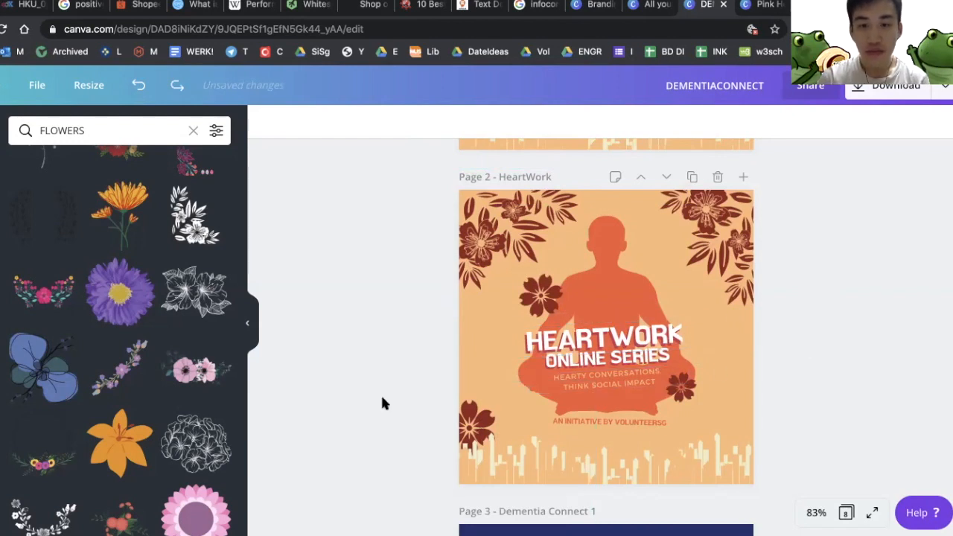
- Duplicate the single flower at the silhouette's arm and place the copy on the opposite side of the silhouette
scroll(623, 337, down, 2)
scroll(624, 339, up, 3)
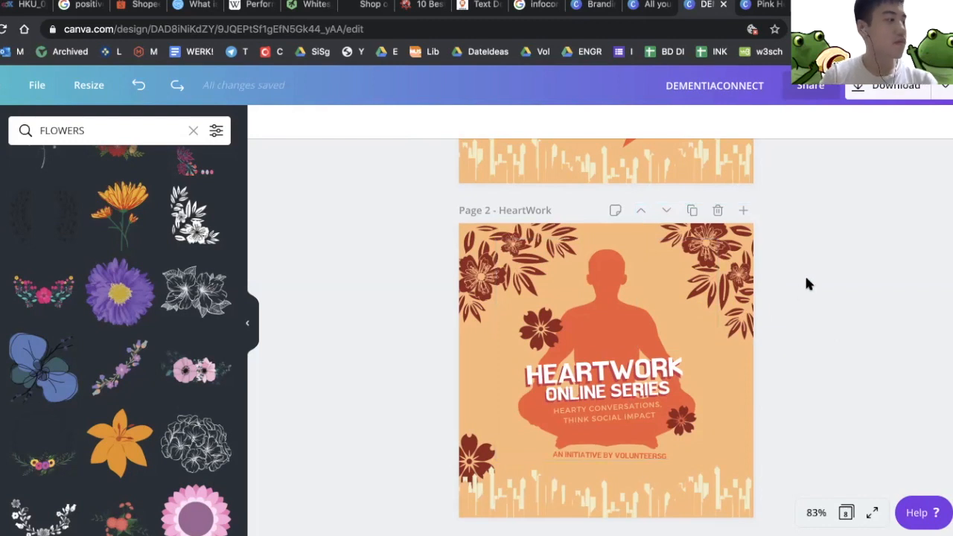
scroll(119, 335, up, 3)
scroll(408, 394, up, 1)
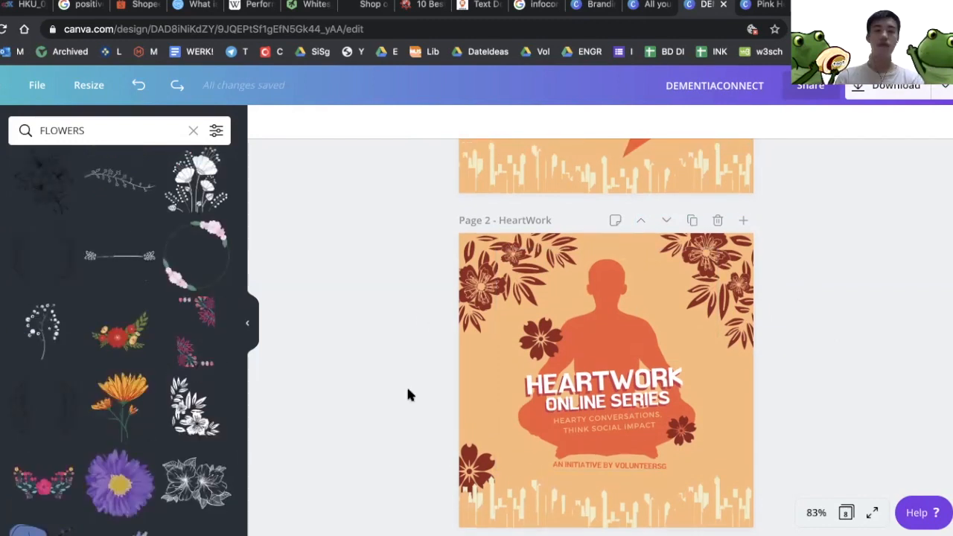
drag(540, 340, 525, 344)
key(super+d)
drag(533, 351, 661, 316)
- Shrink and rotate the upper-right floral graphic, place it beside the silhouette's arm at the heading, and raise the flower copy above it
scroll(661, 316, up, 1)
click(707, 275)
drag(708, 395, 724, 392)
drag(662, 336, 693, 302)
drag(712, 329, 706, 393)
- Place the other floral graphic beside the silhouette's opposite arm, and move its single flower to the page's upper-left area
drag(525, 363, 555, 302)
drag(506, 301, 540, 368)
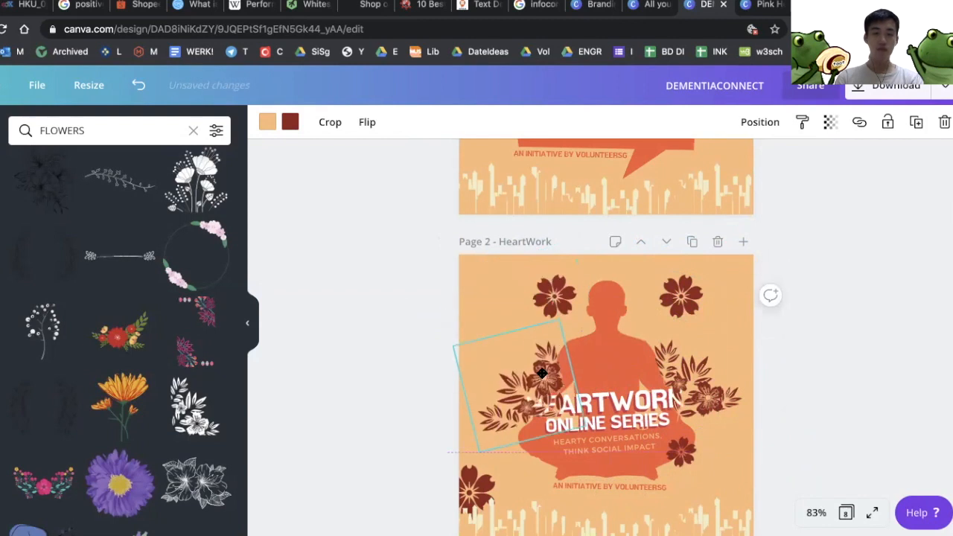
drag(556, 302, 514, 288)
scroll(789, 393, down, 1)
key(super+z)
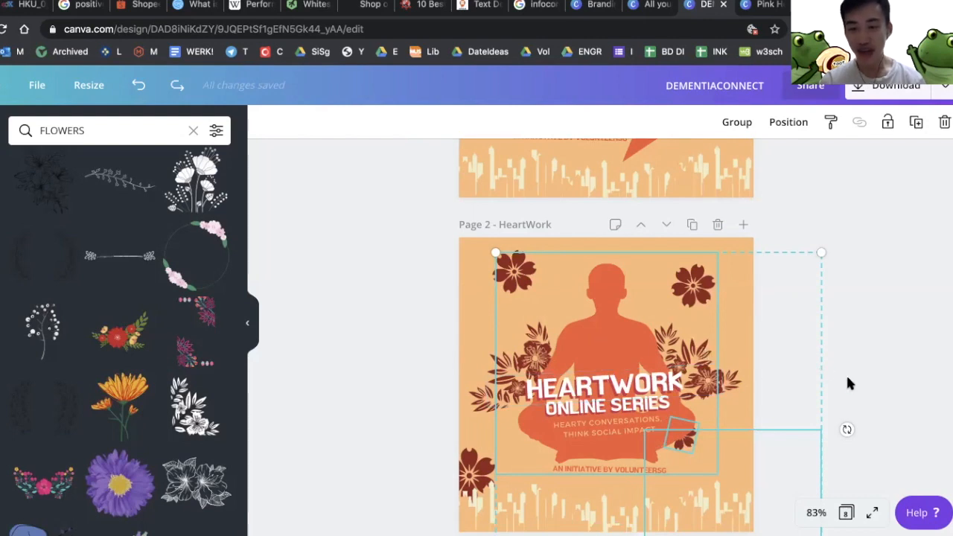
click(767, 452)
drag(745, 447, 651, 445)
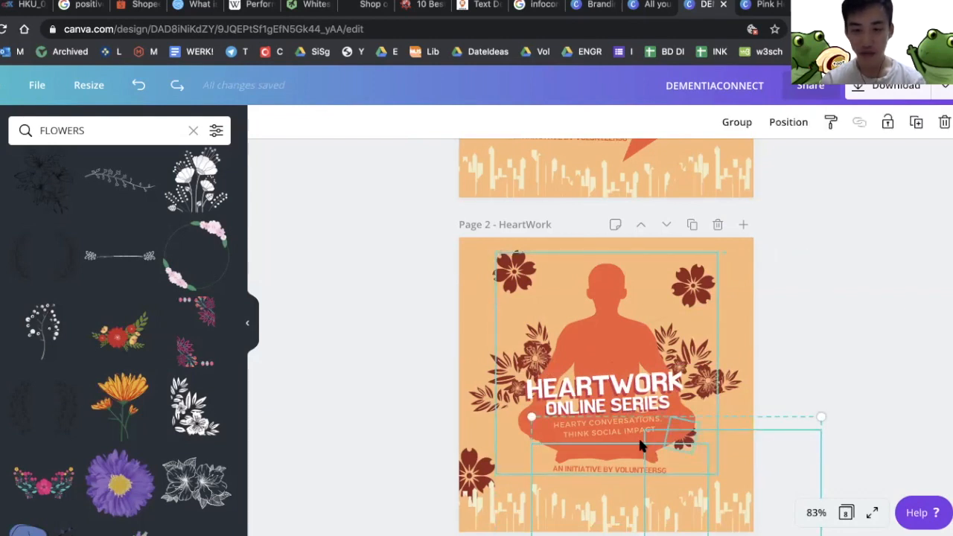
shift+click(643, 437)
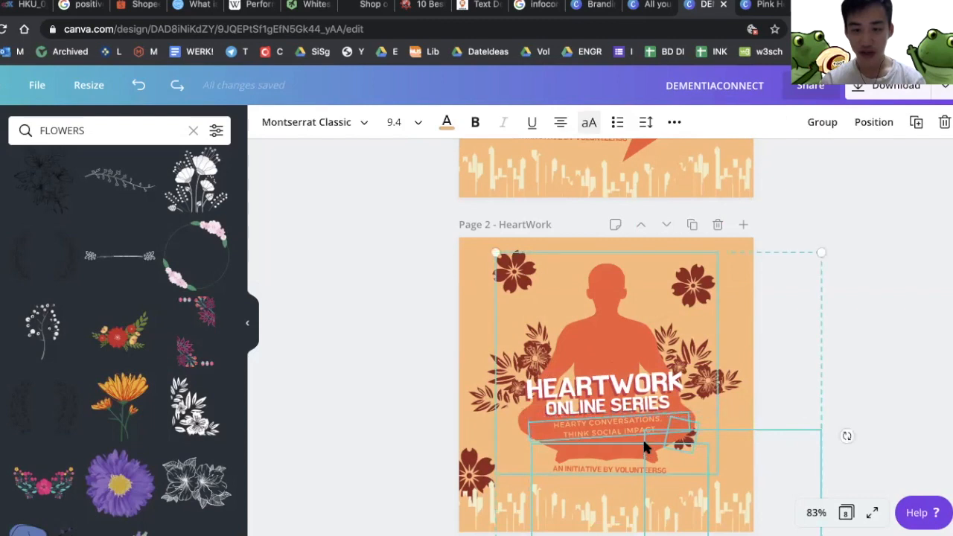
shift+click(639, 435)
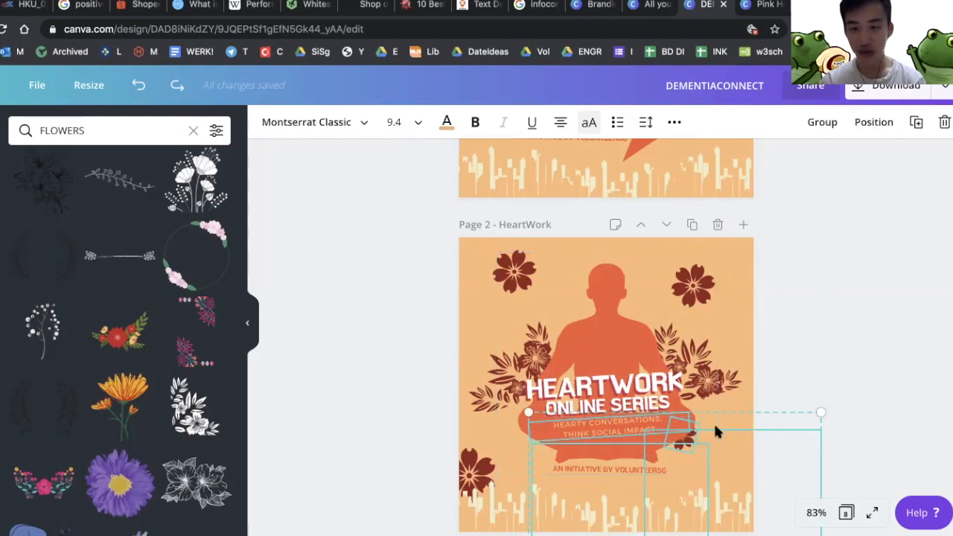
click(859, 335)
- Move the silhouette aside to free the small flower at its knee, put the flower in the page's upper-right corner, and recentre the silhouette
drag(603, 315, 614, 226)
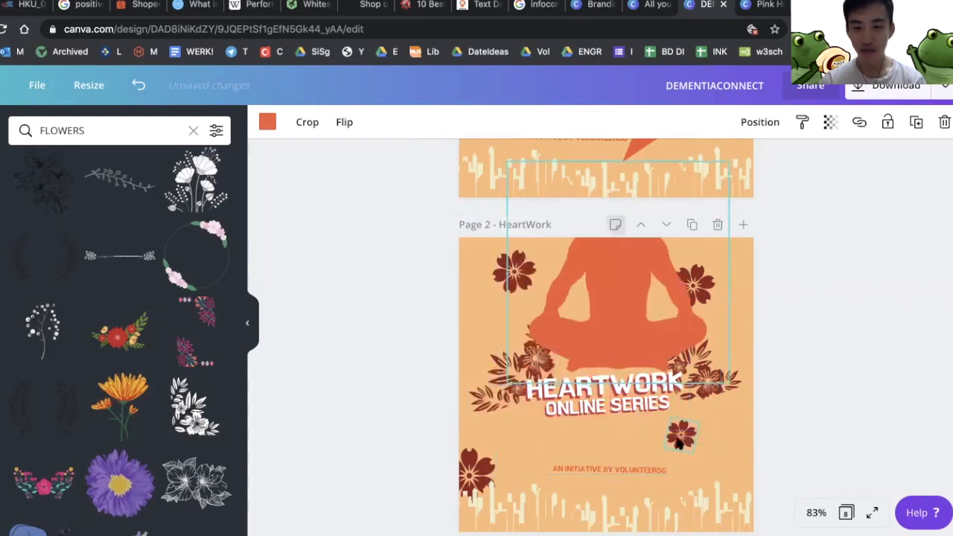
click(685, 439)
drag(683, 439, 746, 270)
drag(627, 269, 618, 355)
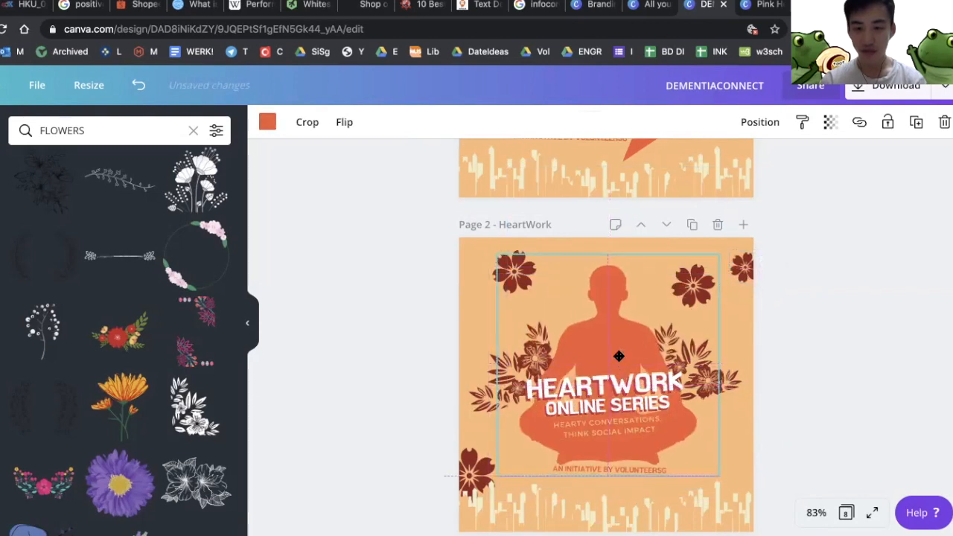
- Recolour the light orange details of the floral graphics beside the silhouette's arms to dark red
click(715, 380)
drag(722, 433, 713, 443)
click(268, 122)
click(214, 302)
click(138, 303)
click(790, 388)
- Nudge the floral graphic beside the silhouette's arm, return the small corner flower to the knee, and adjust the flowers beside the head
drag(514, 365, 510, 370)
drag(744, 266, 675, 445)
click(692, 285)
drag(513, 272, 493, 285)
click(788, 341)
- Compare the HeartWork page with the HeartBeats page above it for matching style and colours
scroll(789, 341, down, 1)
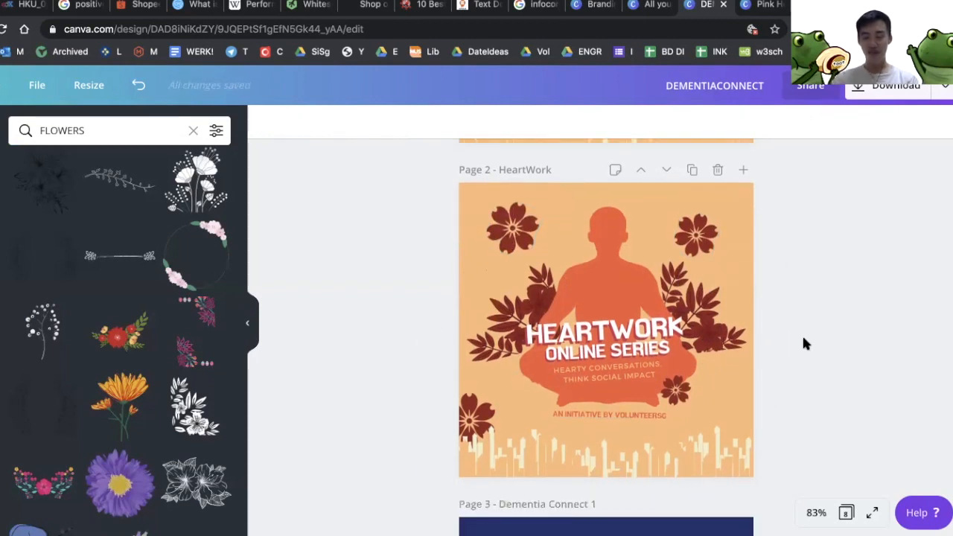
scroll(803, 339, up, 5)
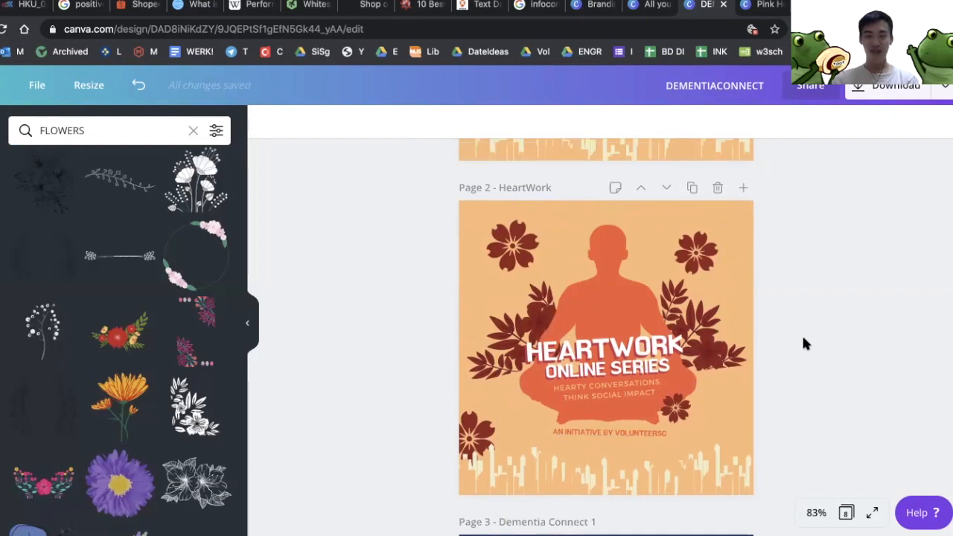
scroll(803, 339, down, 3)
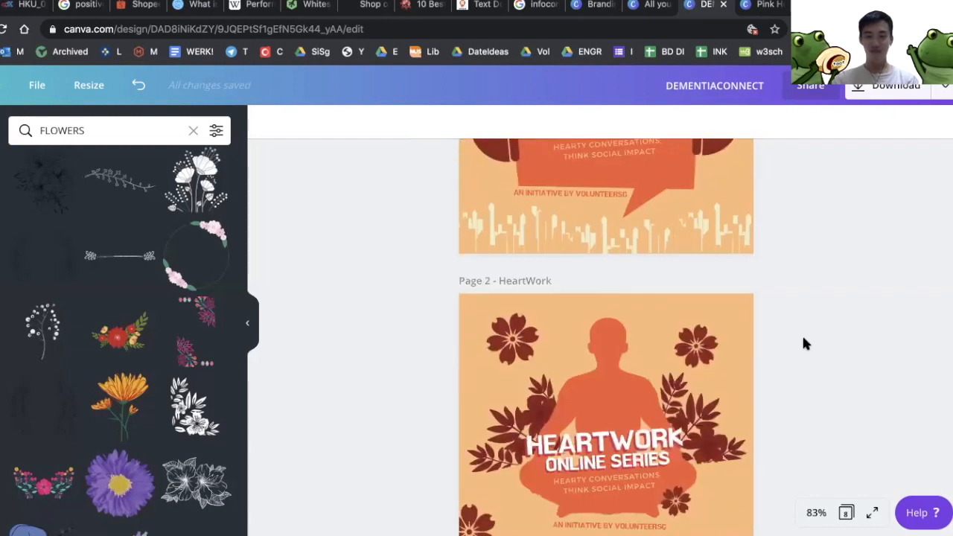
scroll(803, 343, up, 3)
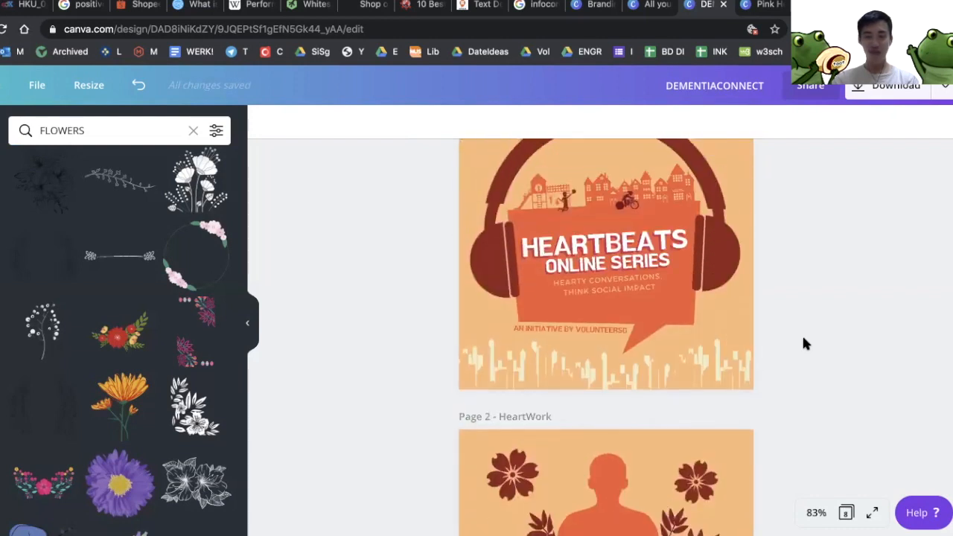
scroll(803, 343, down, 3)
scroll(803, 343, down, 1)
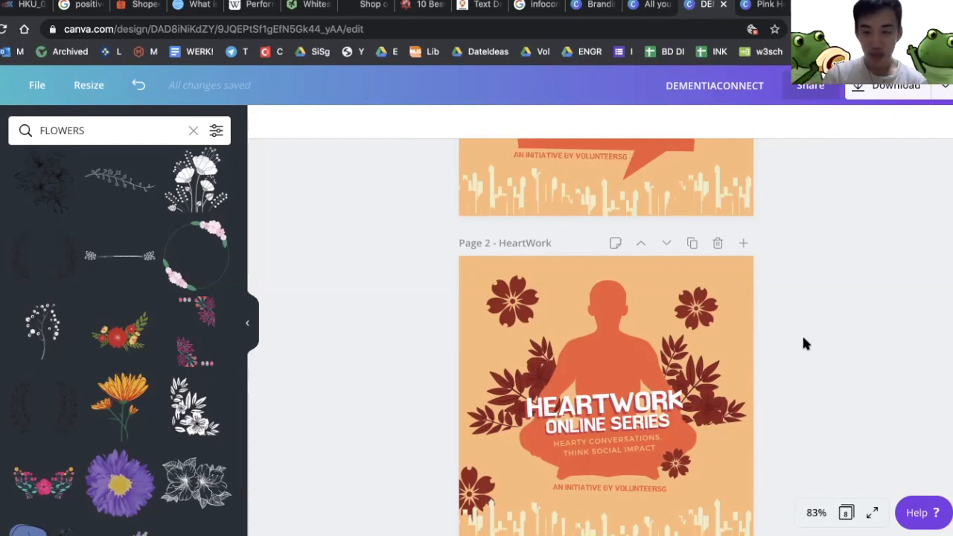
scroll(802, 341, up, 5)
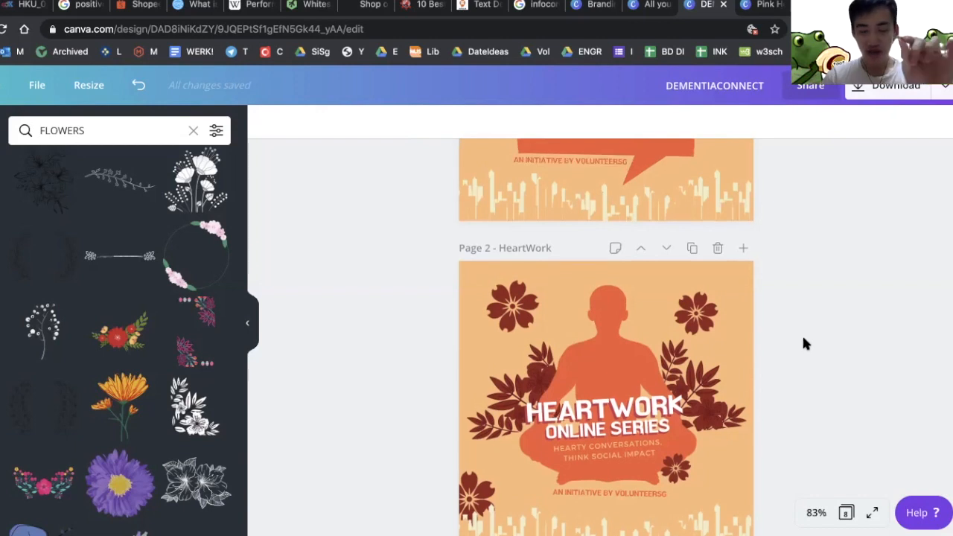
scroll(803, 343, down, 6)
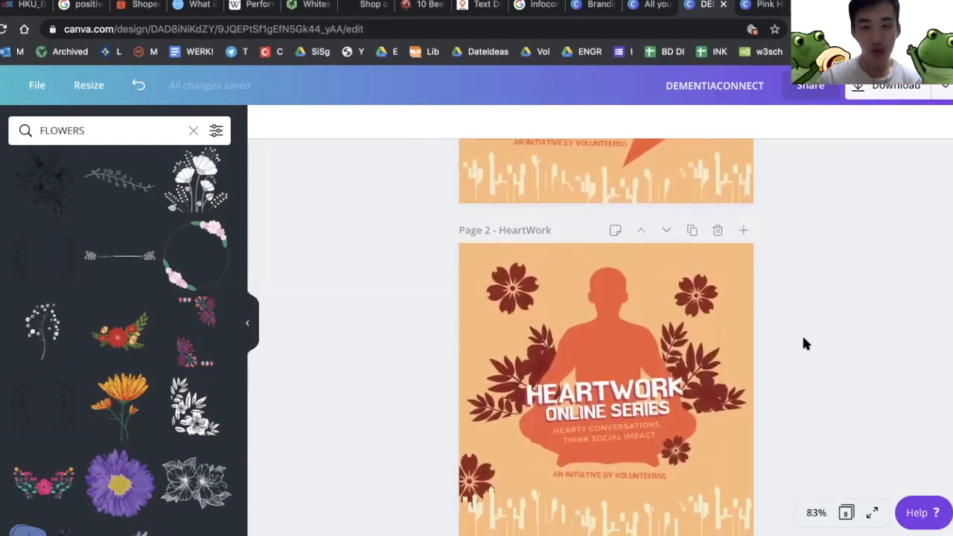
- Fine-tune the placement of the floral graphics beside both of the silhouette's arms at the heading
triple_click(616, 422)
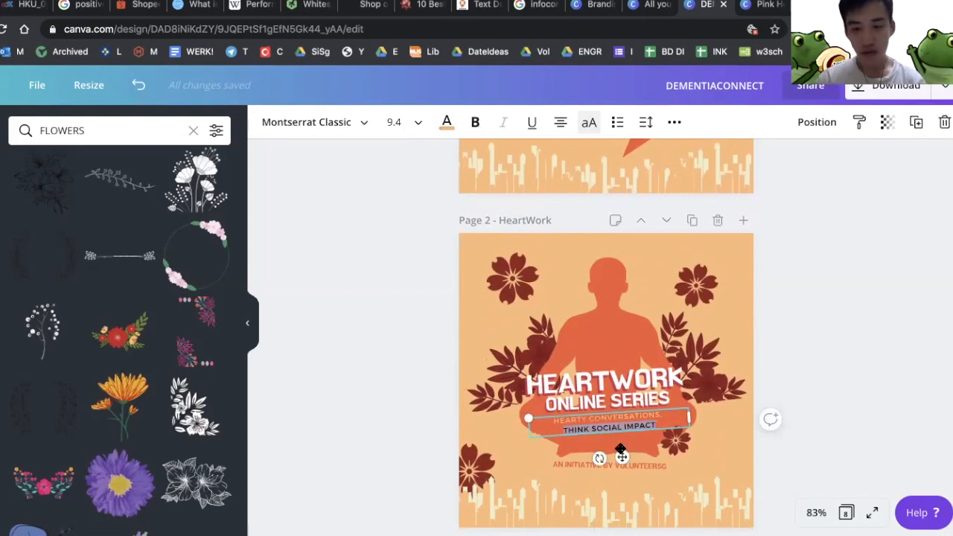
drag(656, 421, 545, 414)
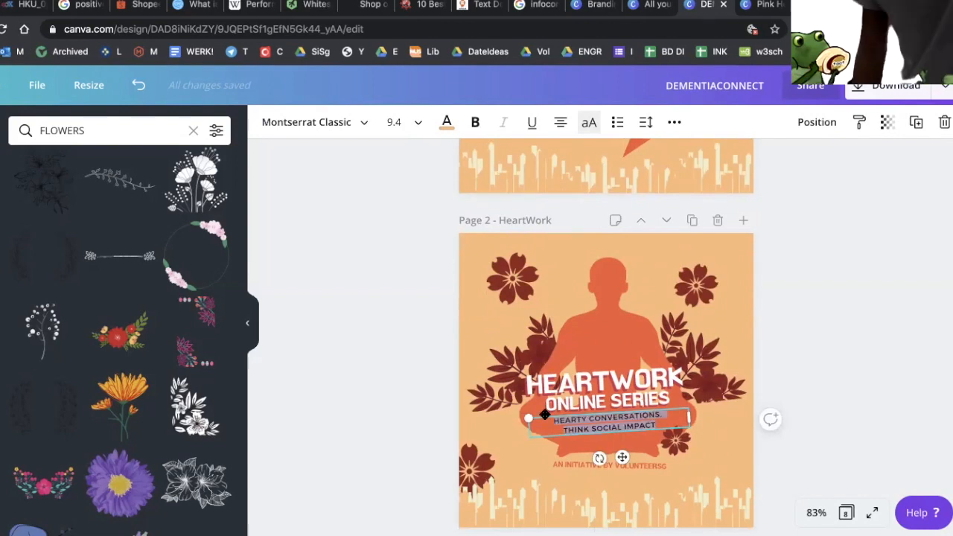
drag(704, 377, 702, 373)
drag(511, 377, 513, 374)
drag(509, 255, 513, 253)
- Replace the tagline below the HeartWork heading with "HEALTHY BODY. ACTIVE MIND!"
drag(658, 426, 553, 418)
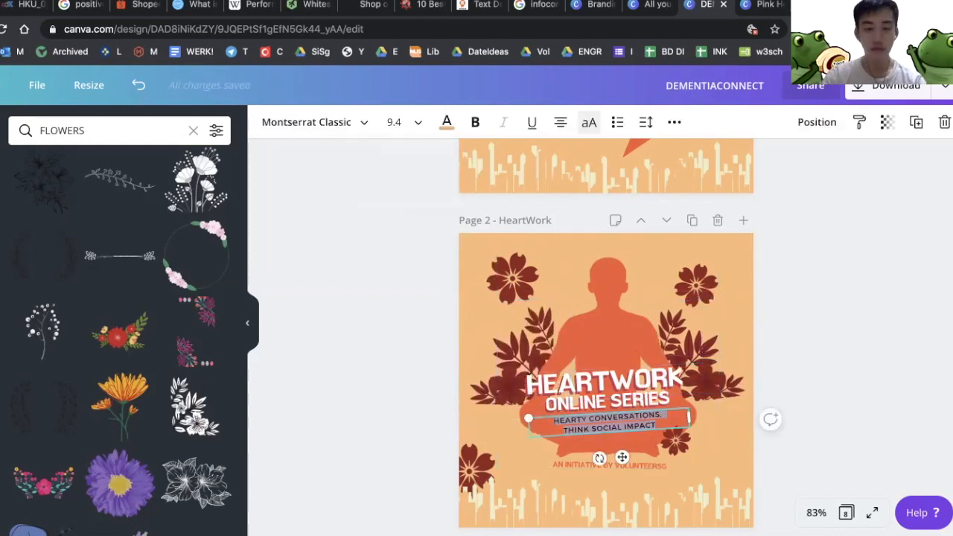
text(HEALTHY BODY.)
key(Return)
text(ACTIVE MIND!)
click(402, 358)
scroll(403, 359, up, 1)
click(785, 325)
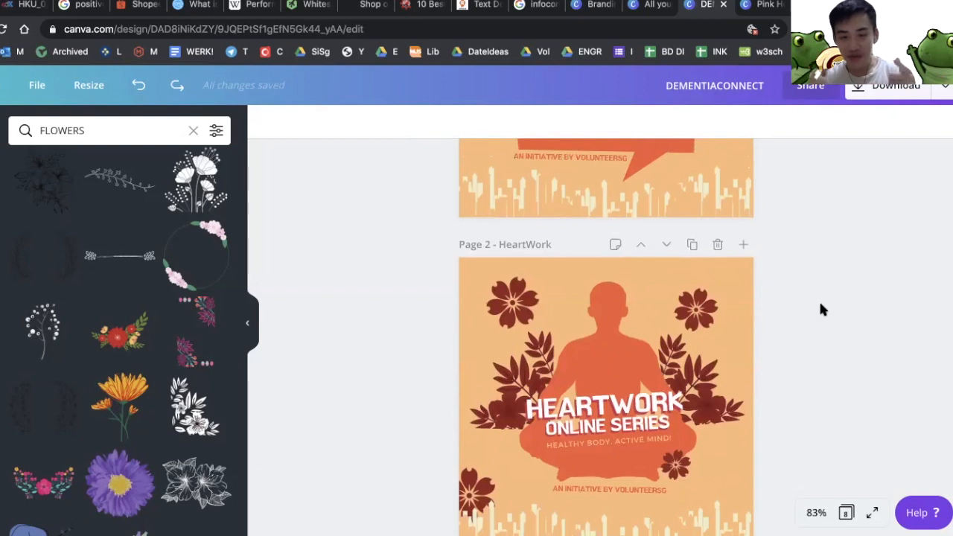
- Review the HeartWork page with its new tagline against the HeartBeats page, examining the layout and shared elements
scroll(818, 299, down, 1)
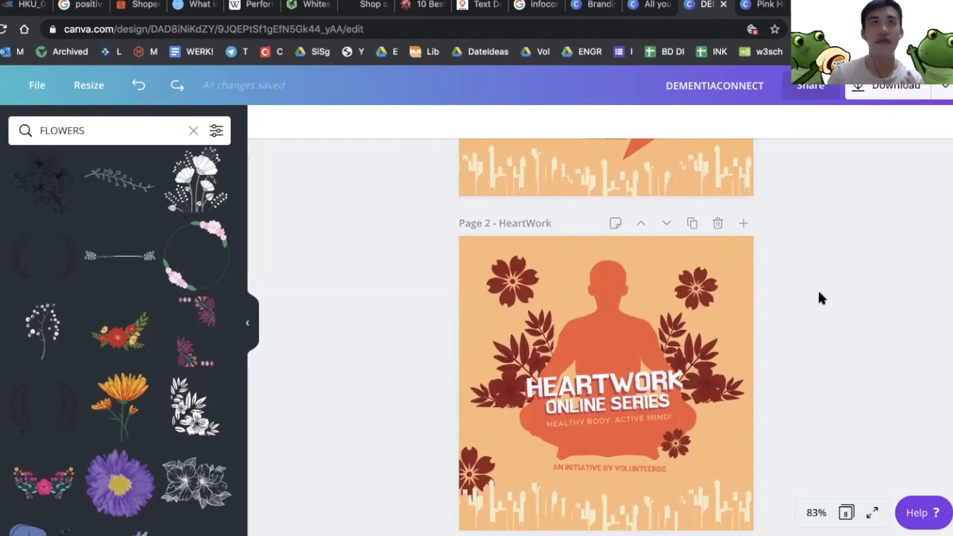
scroll(819, 292, up, 5)
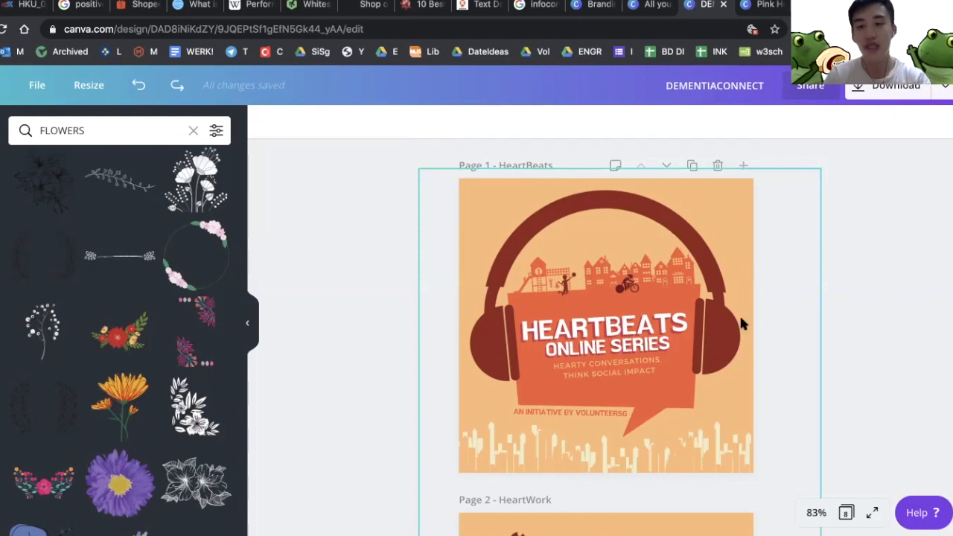
scroll(717, 347, down, 3)
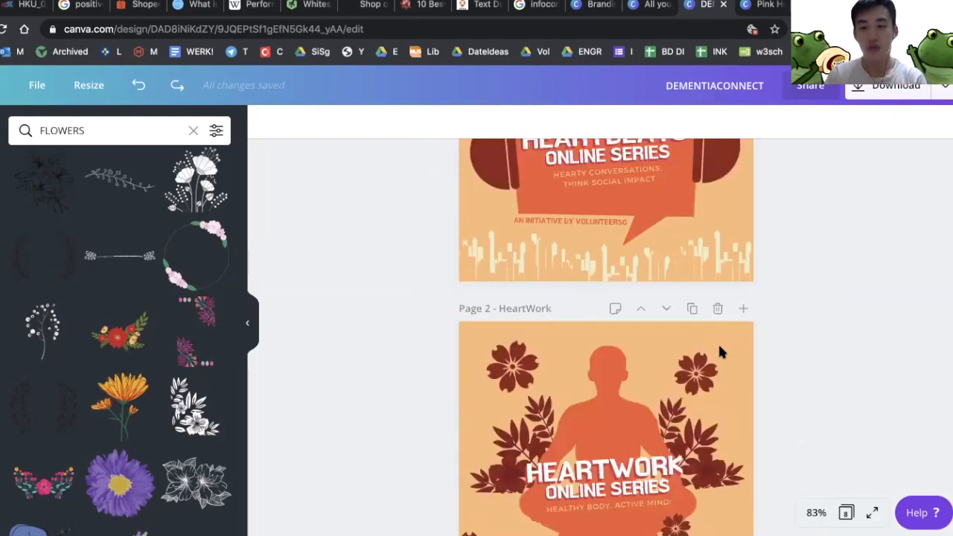
scroll(719, 347, up, 1)
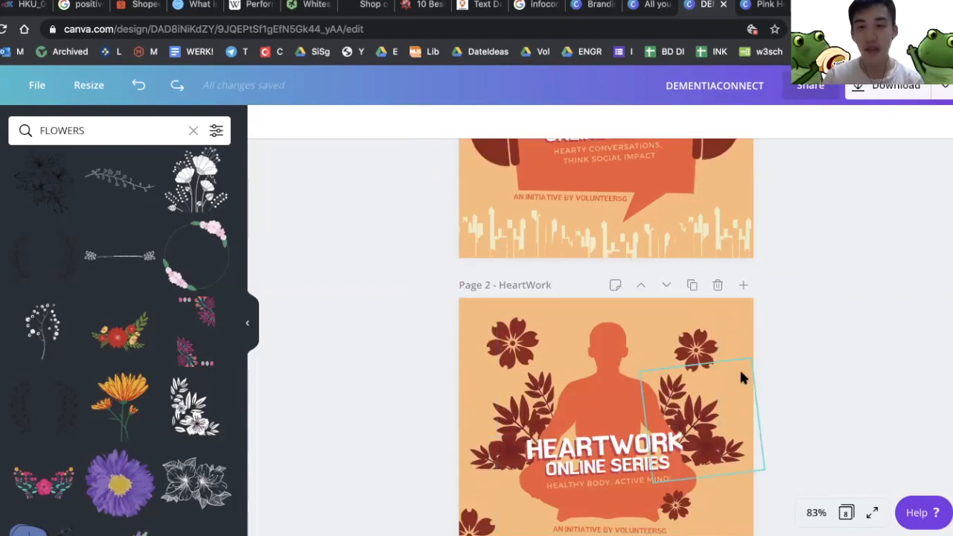
scroll(746, 328, down, 3)
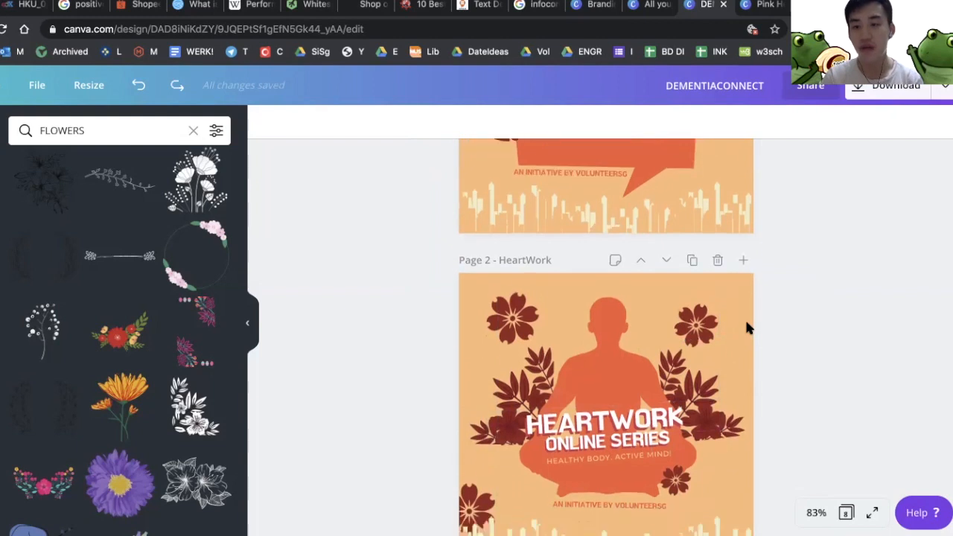
scroll(746, 327, down, 1)
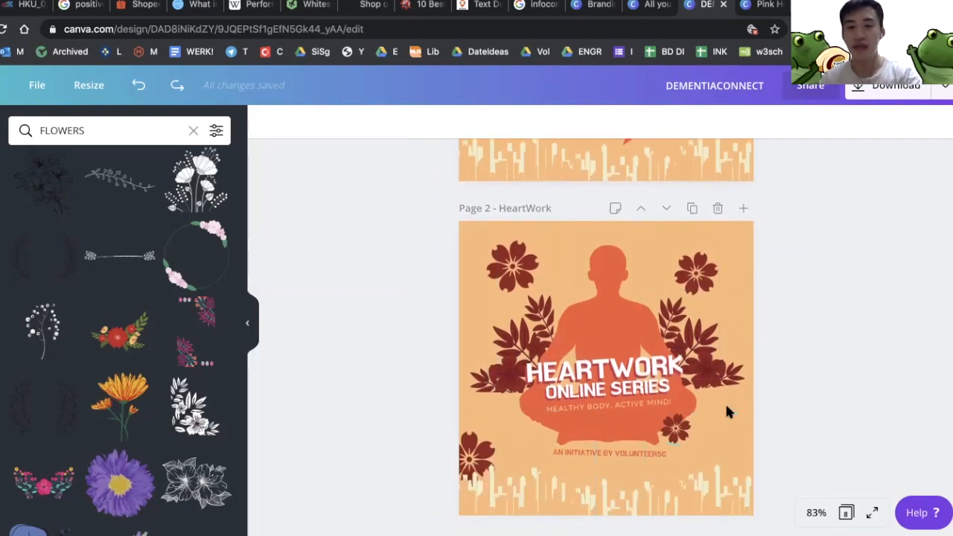
scroll(728, 411, up, 9)
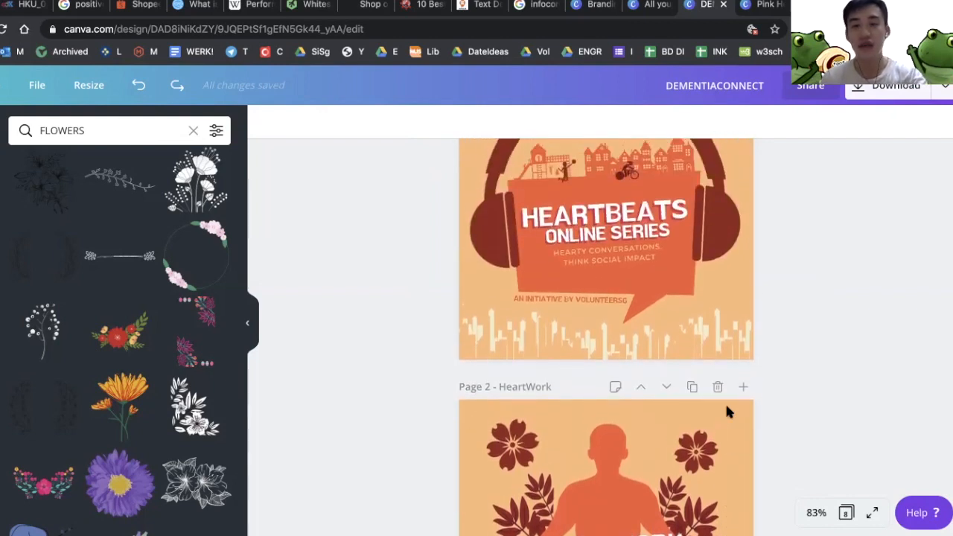
scroll(725, 402, up, 6)
scroll(725, 401, down, 2)
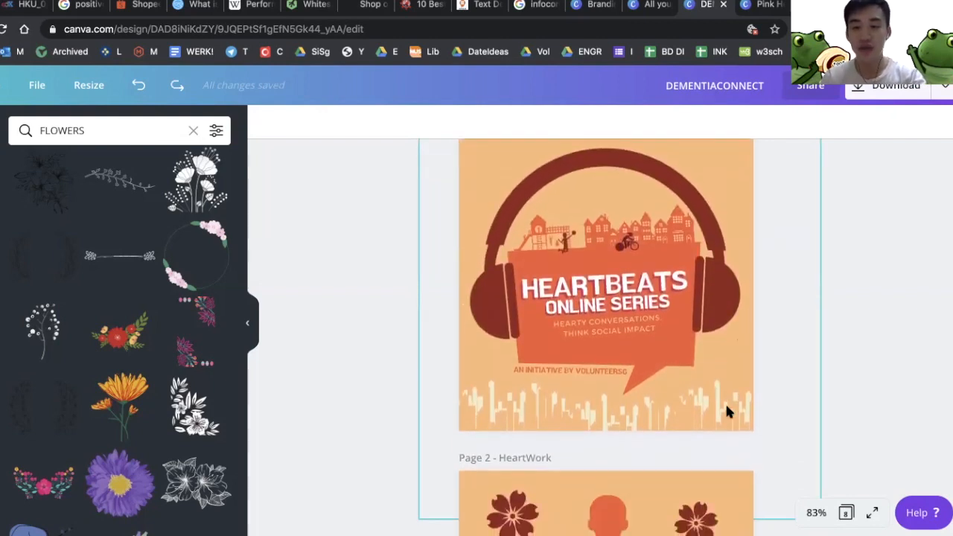
scroll(728, 412, down, 9)
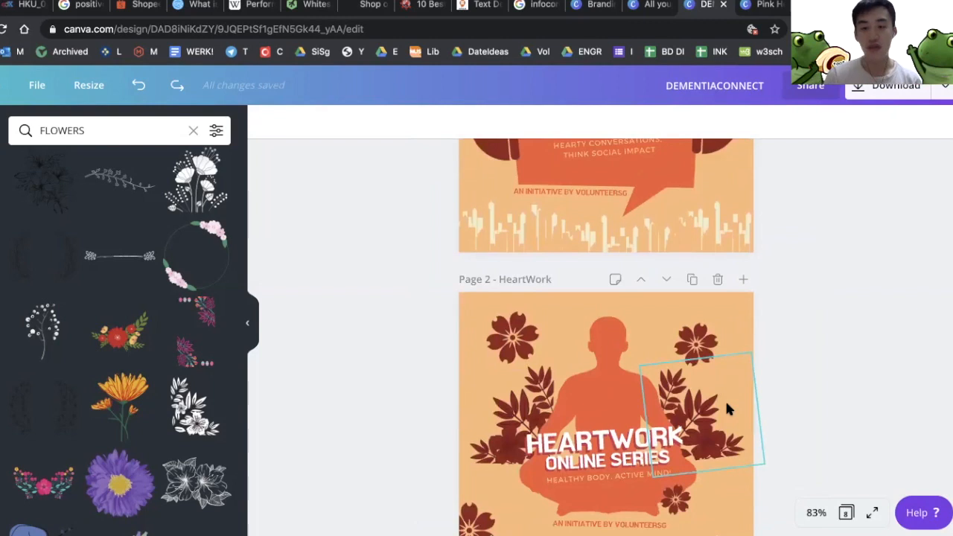
scroll(747, 364, up, 7)
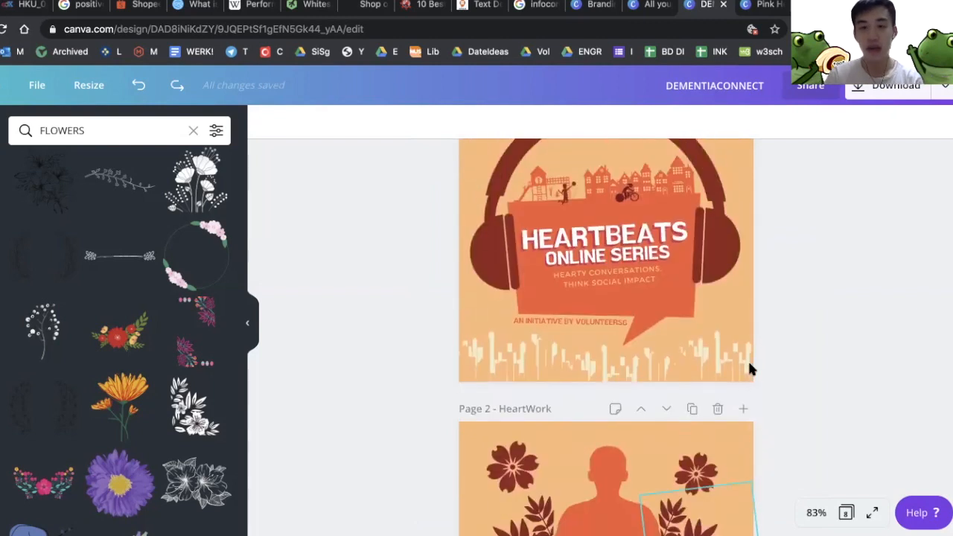
- Try deleting the white HEARTBEATS text on page 1 to expose the shadow text behind it, and undo the deletion
click(657, 250)
mouse_move(674, 251)
mouse_down()
mouse_move(664, 220)
mouse_move(679, 253)
mouse_up()
key(ctrl+z)
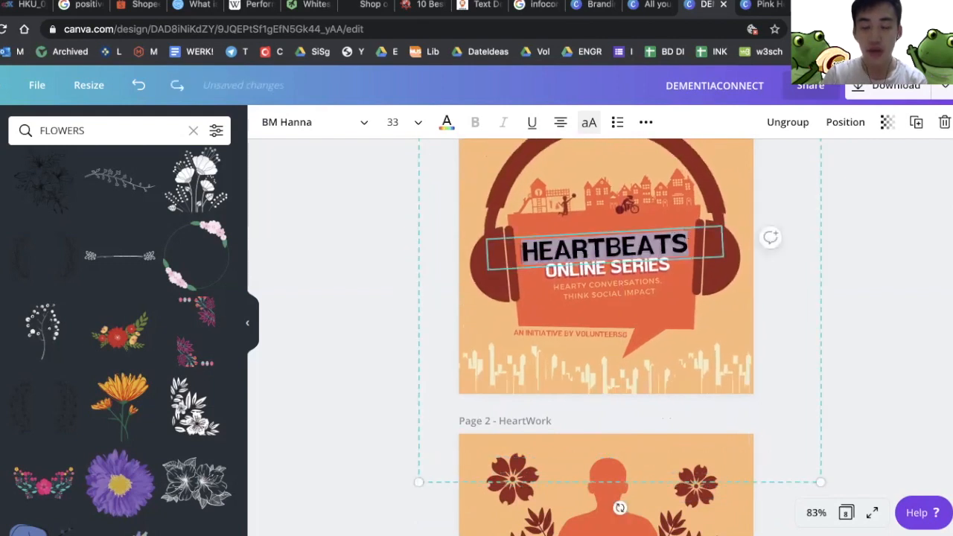
key(BackSpace)
click(855, 272)
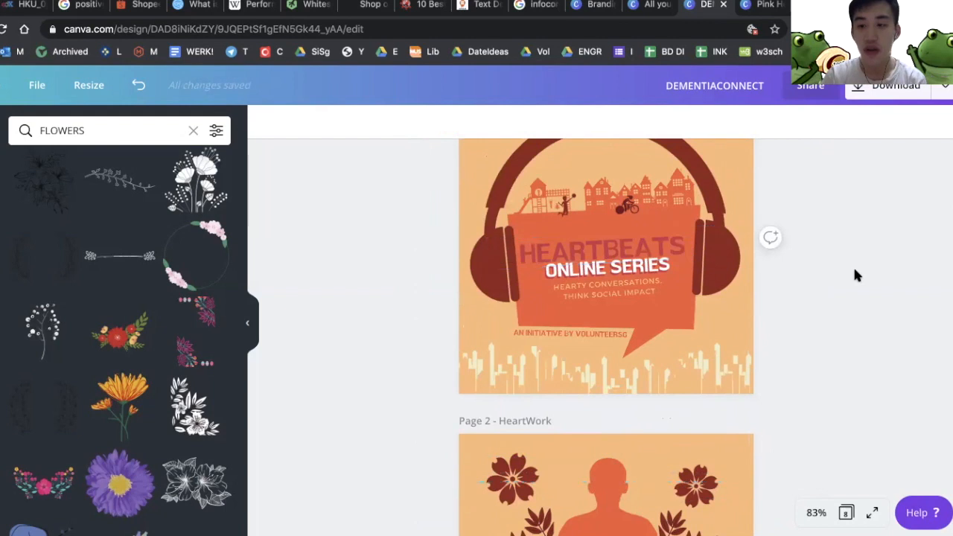
key(ctrl+z)
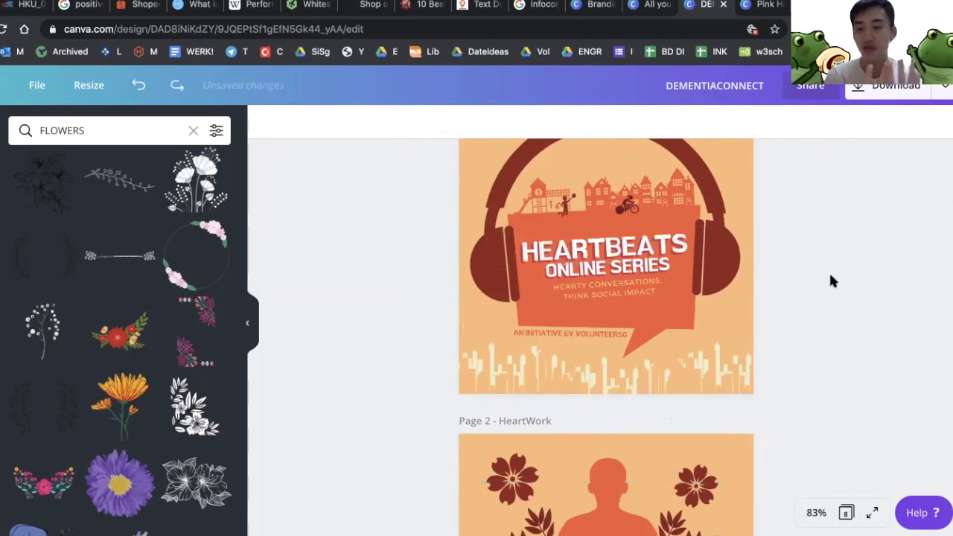
scroll(831, 281, down, 3)
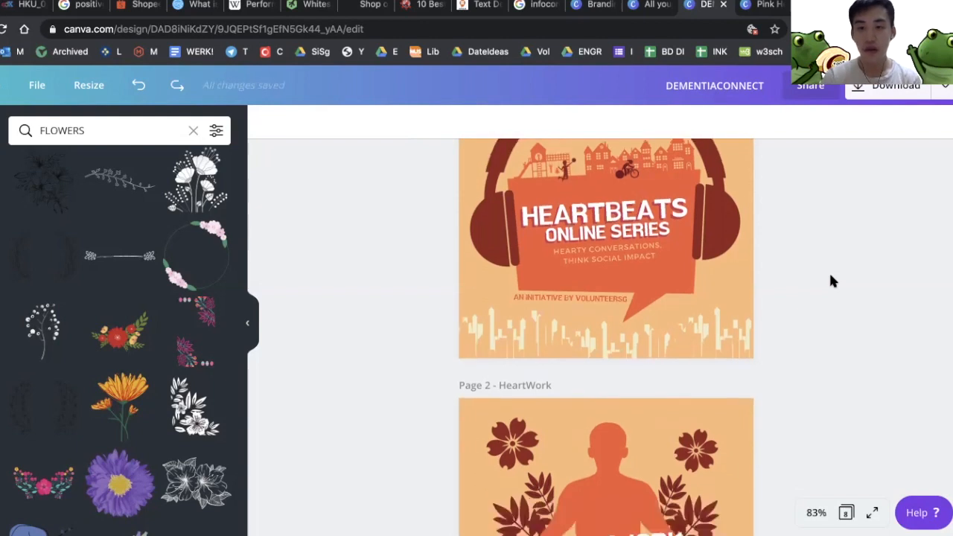
scroll(832, 281, down, 2)
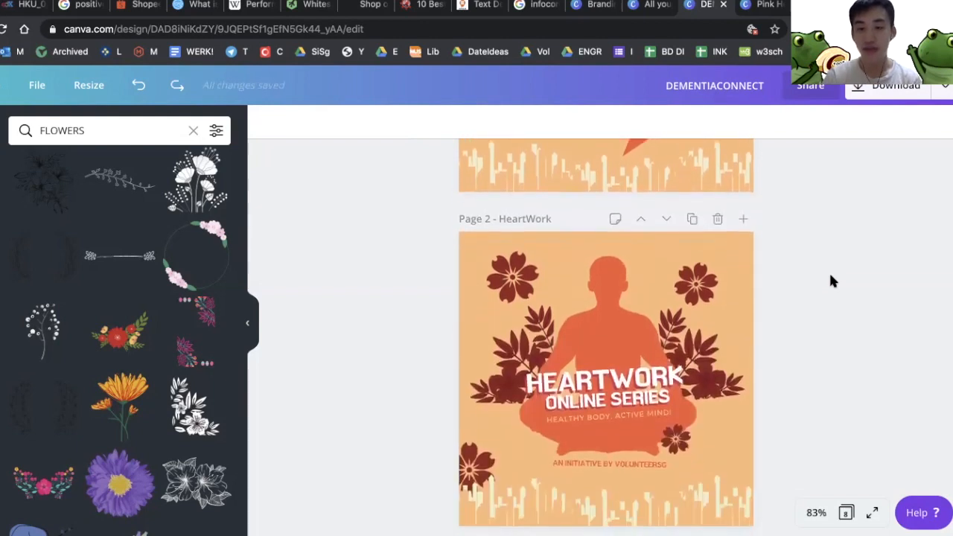
scroll(808, 278, up, 5)
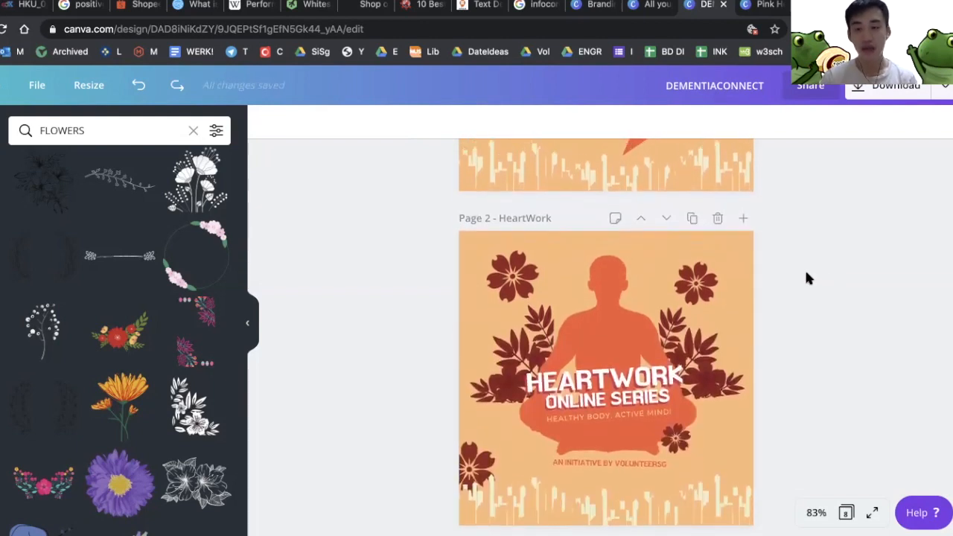
scroll(808, 277, up, 1)
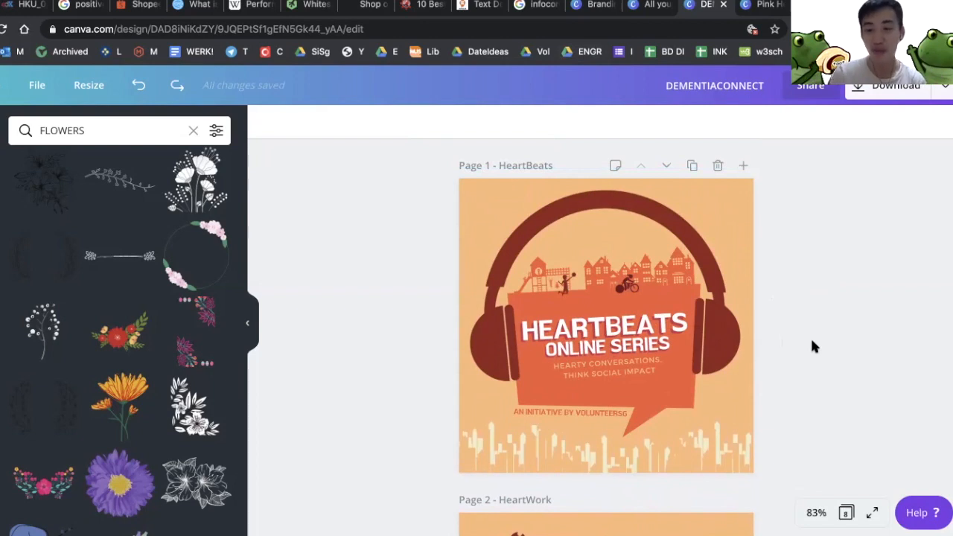
scroll(811, 346, down, 3)
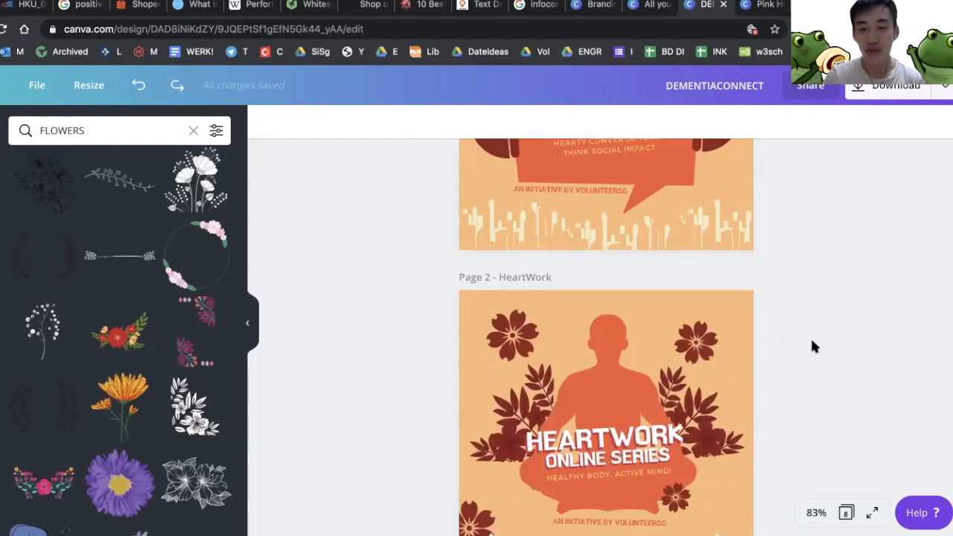
- Search the element library for "EXERCISE" and look through the results for graphics suited to the HeartWork page
scroll(811, 346, down, 1)
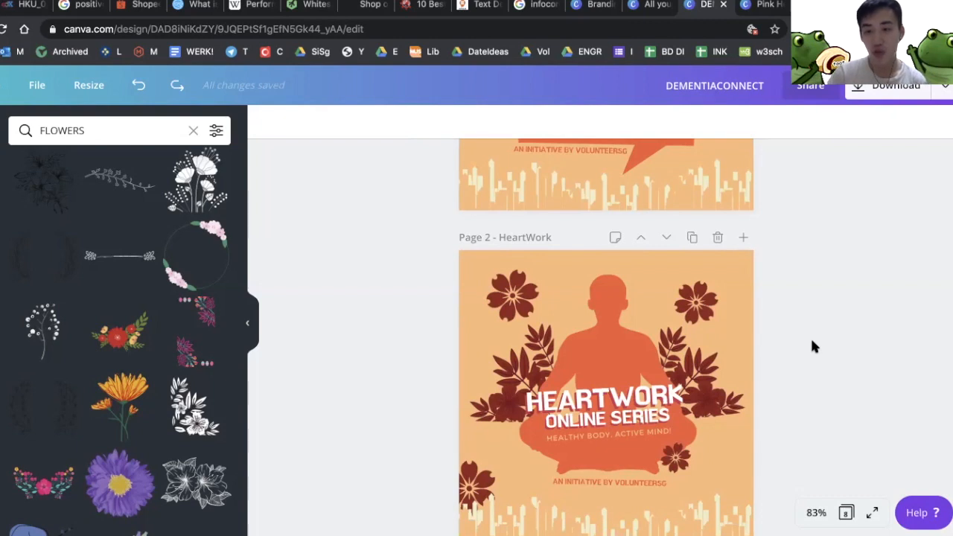
scroll(812, 346, down, 1)
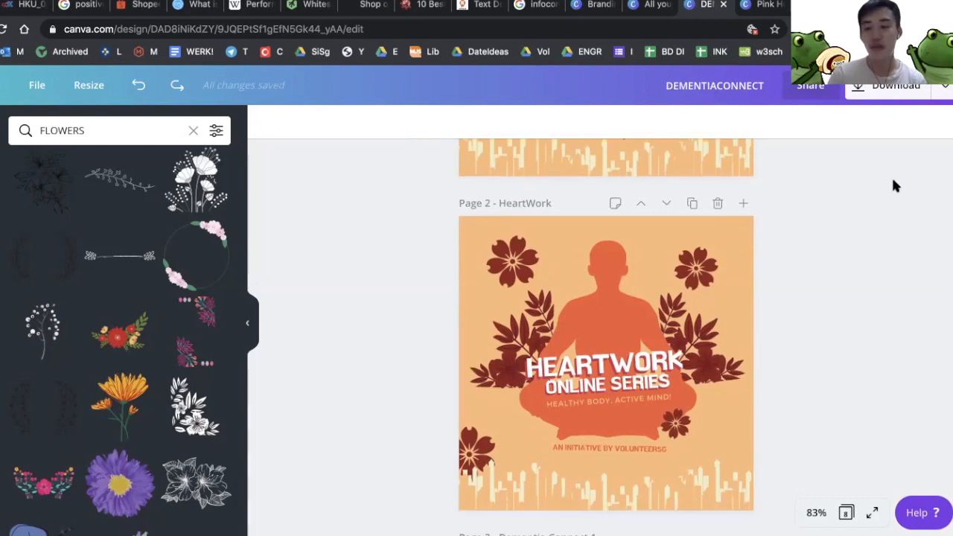
double_click(70, 132)
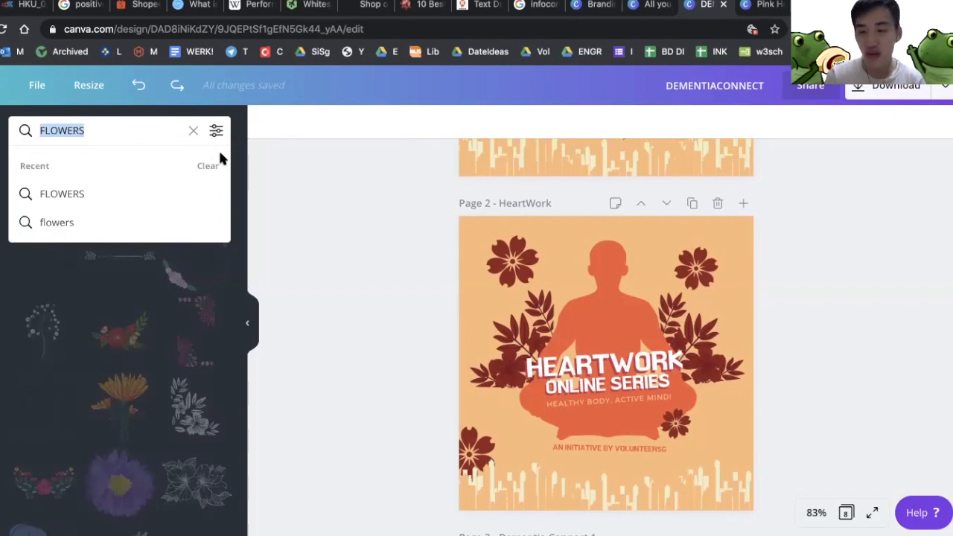
text(EXERCISE)
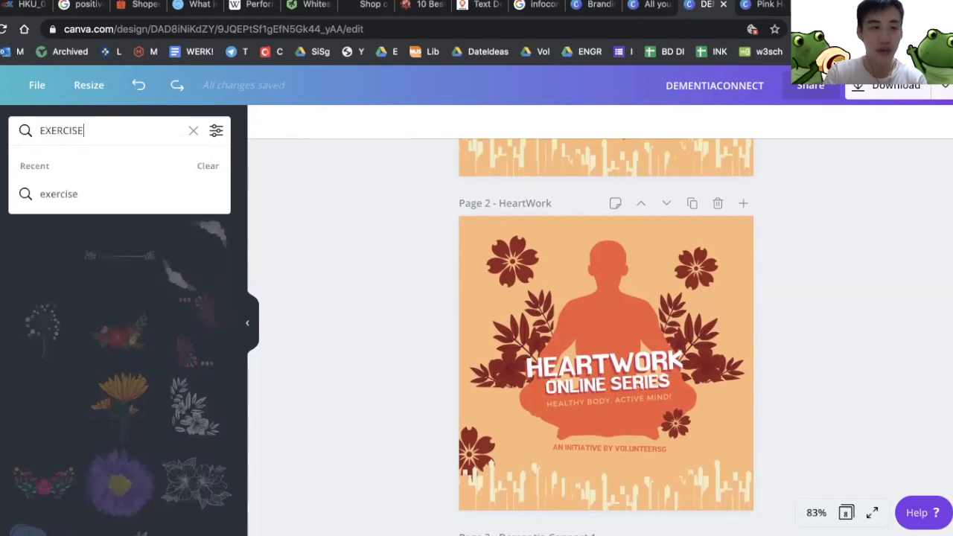
key(Return)
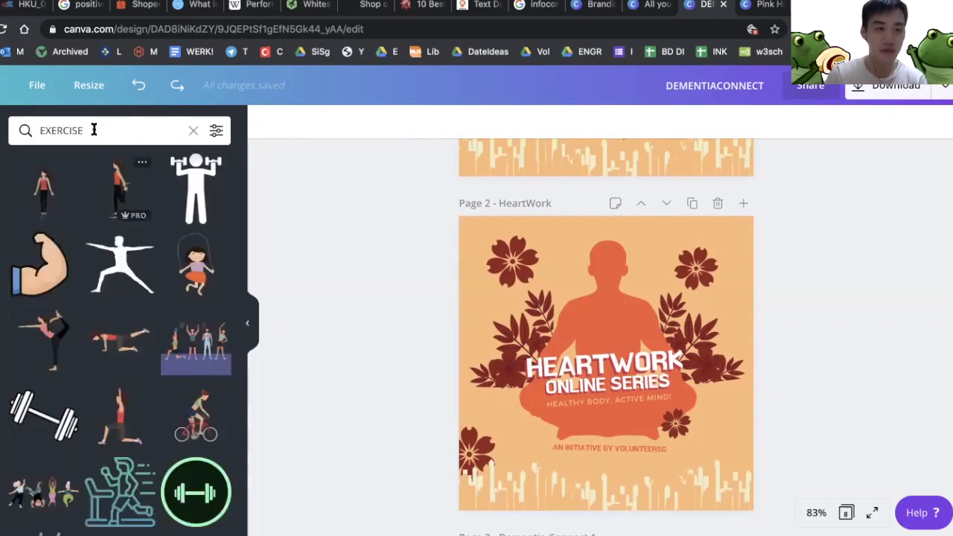
scroll(120, 215, down, 5)
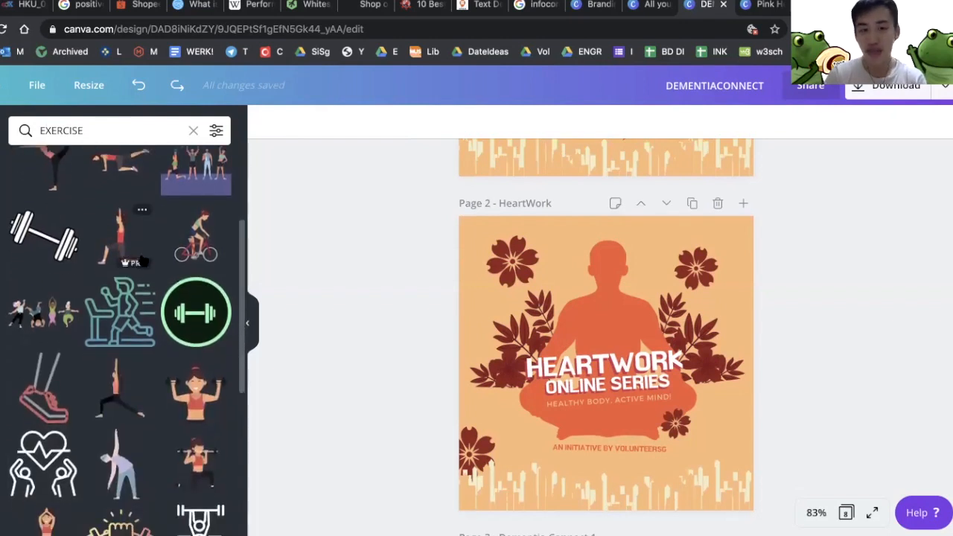
scroll(131, 320, down, 10)
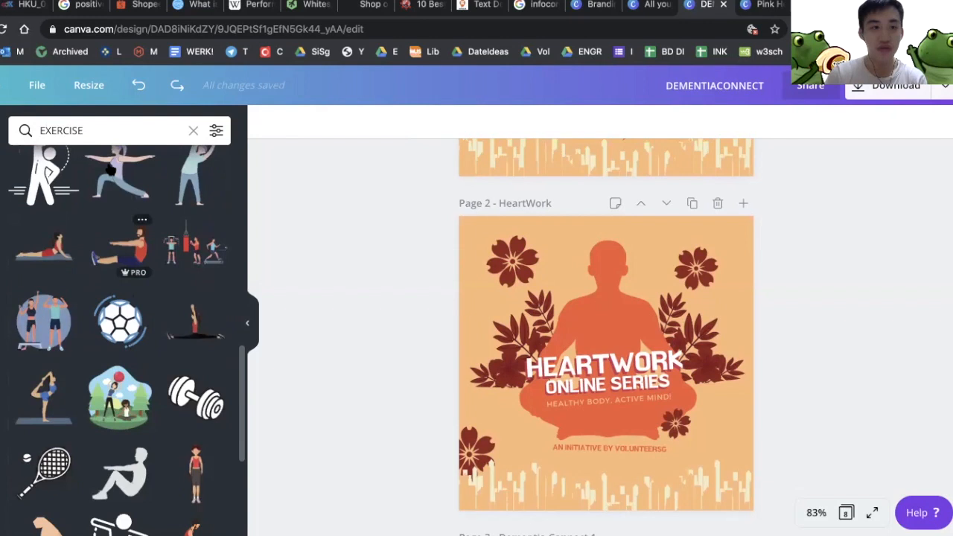
- Refine the element search to "EXERCISE VECTOR" and look through the graphics
click(102, 132)
text(vector)
key(Return)
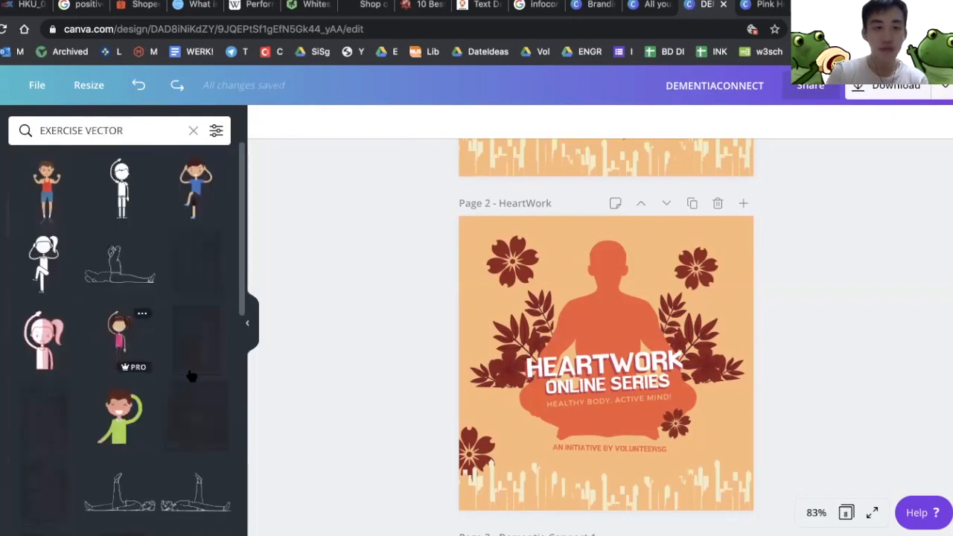
scroll(170, 417, down, 5)
scroll(172, 420, down, 10)
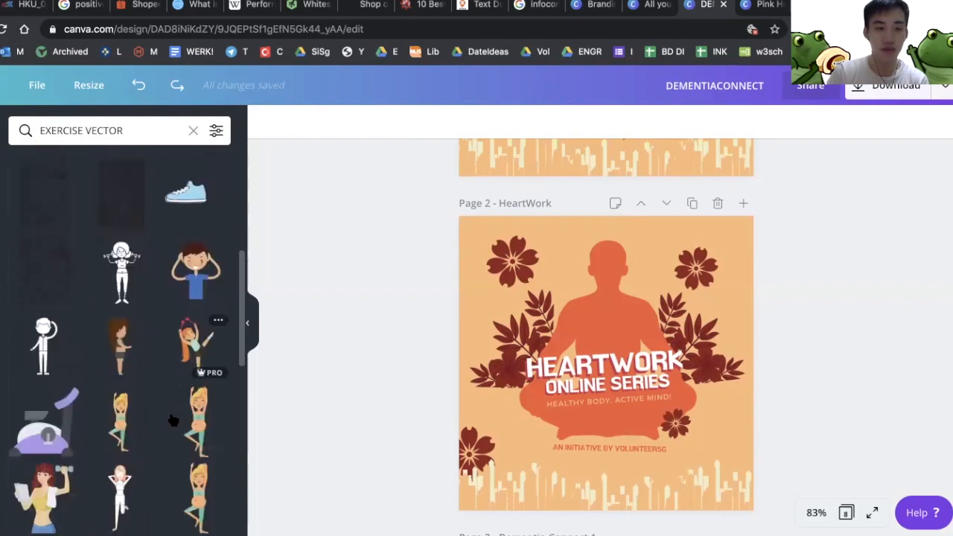
scroll(170, 416, down, 10)
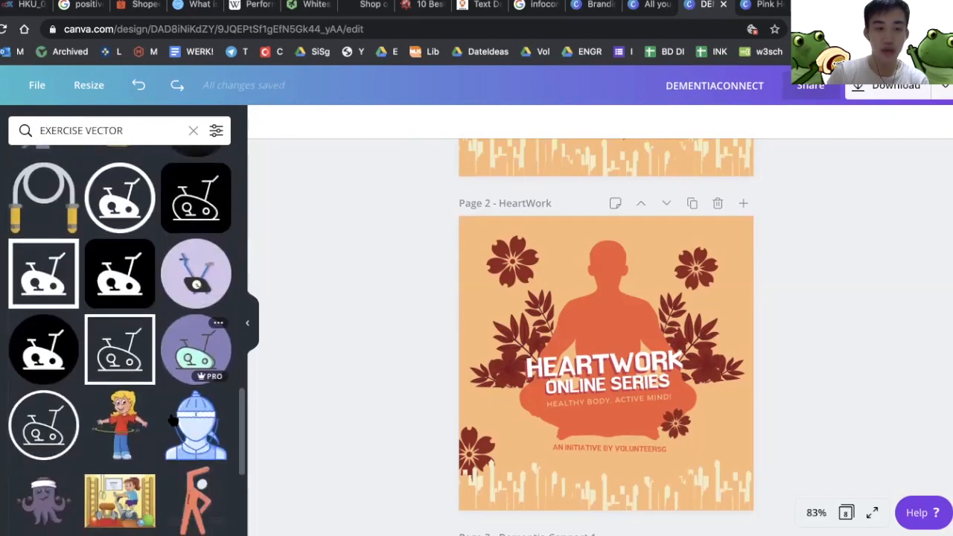
- Change the element search to "EXERCISE ICON" and look through the results for a simple exercising figure
double_click(100, 130)
text(ICR)
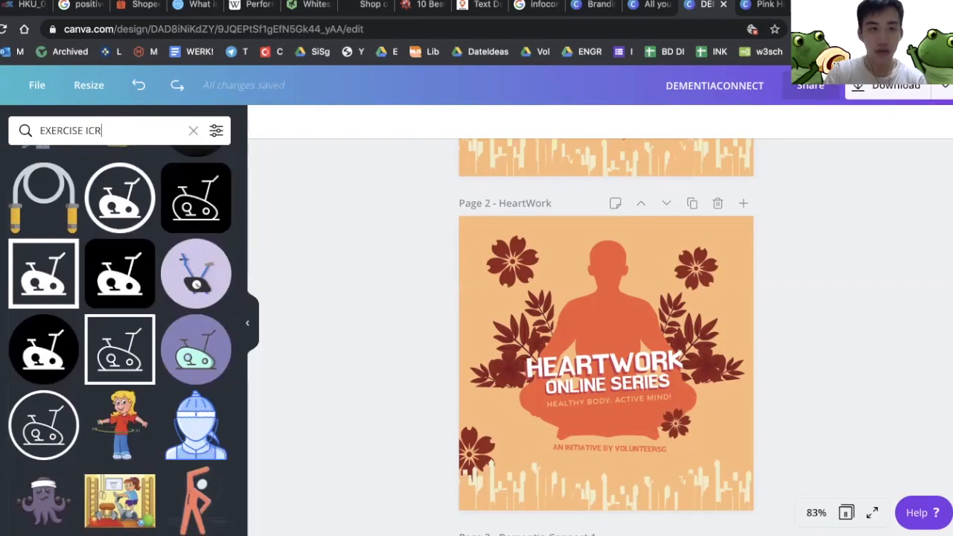
key(BackSpace)
text(ON)
key(Return)
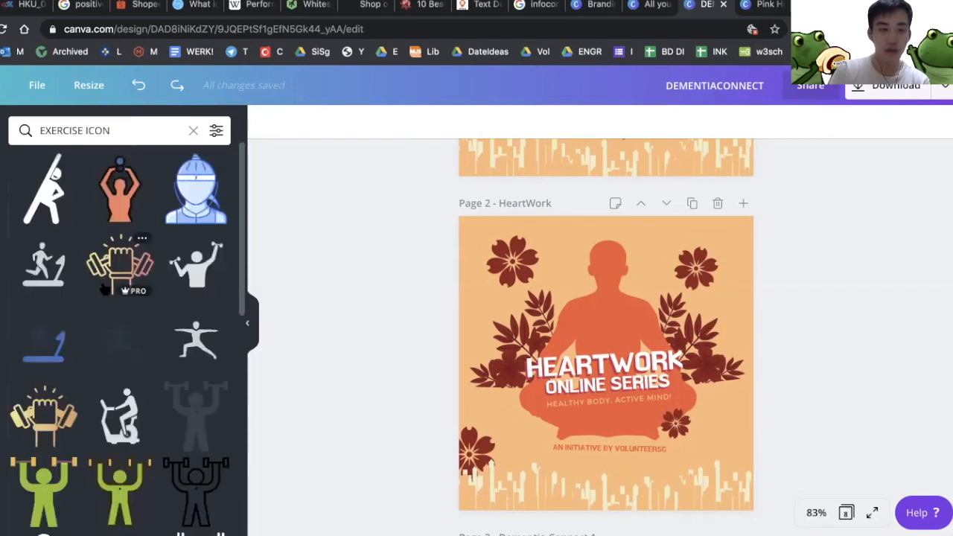
scroll(143, 384, down, 5)
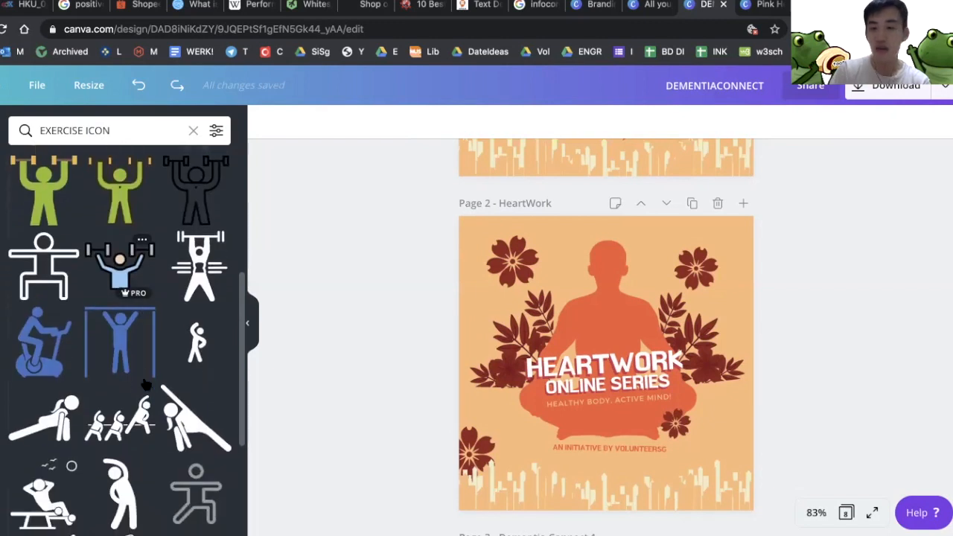
scroll(144, 383, down, 4)
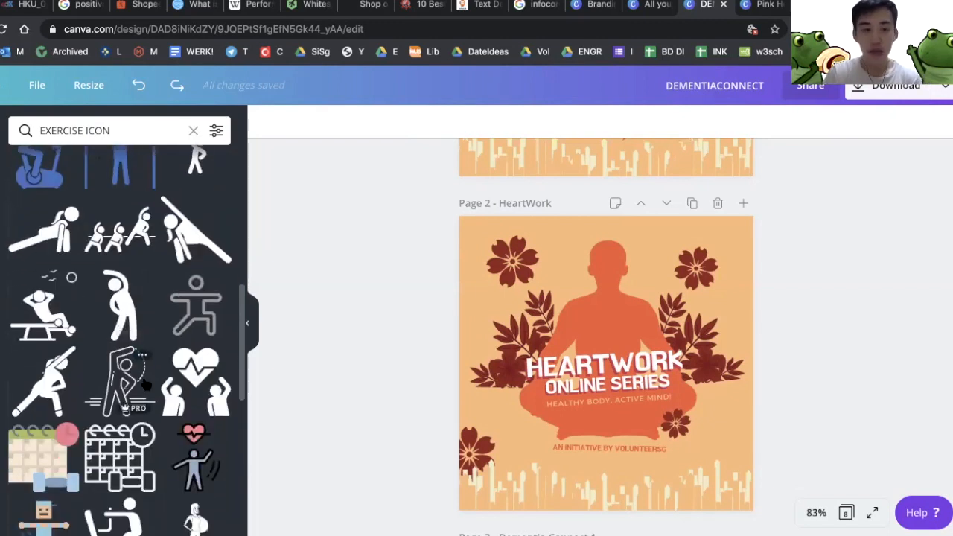
scroll(127, 357, down, 3)
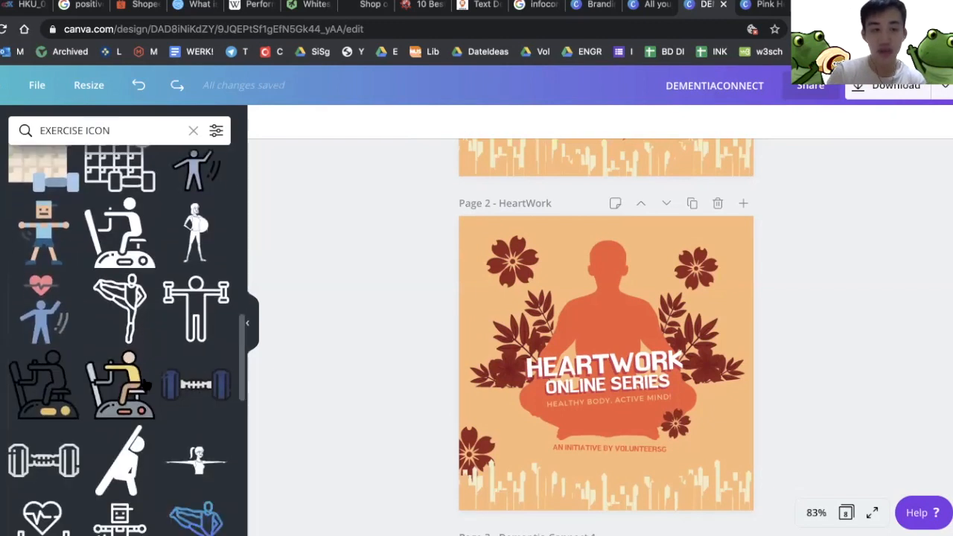
scroll(144, 383, down, 2)
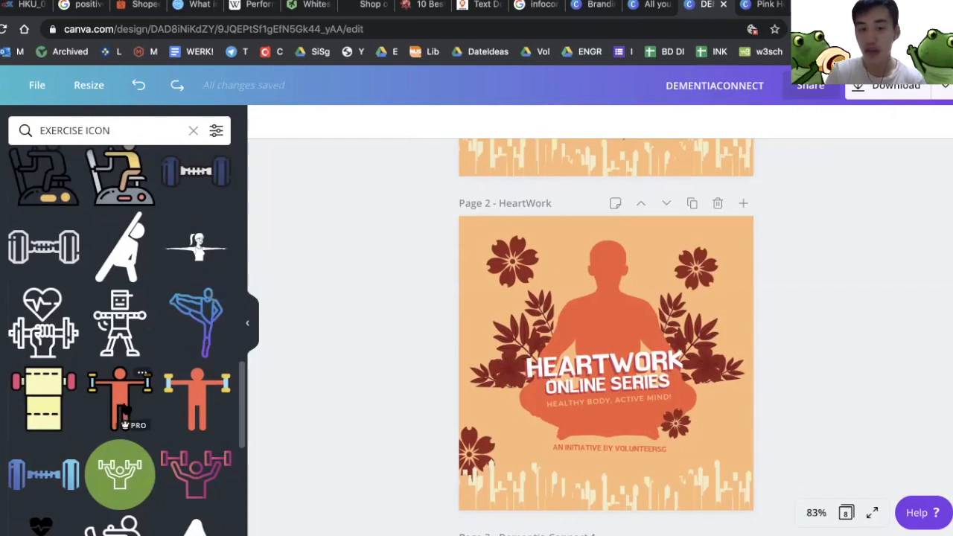
- Try the red dumbbell-lifting figure near the silhouette's head with its yellow and blue parts recoloured orange, and delete it
click(208, 390)
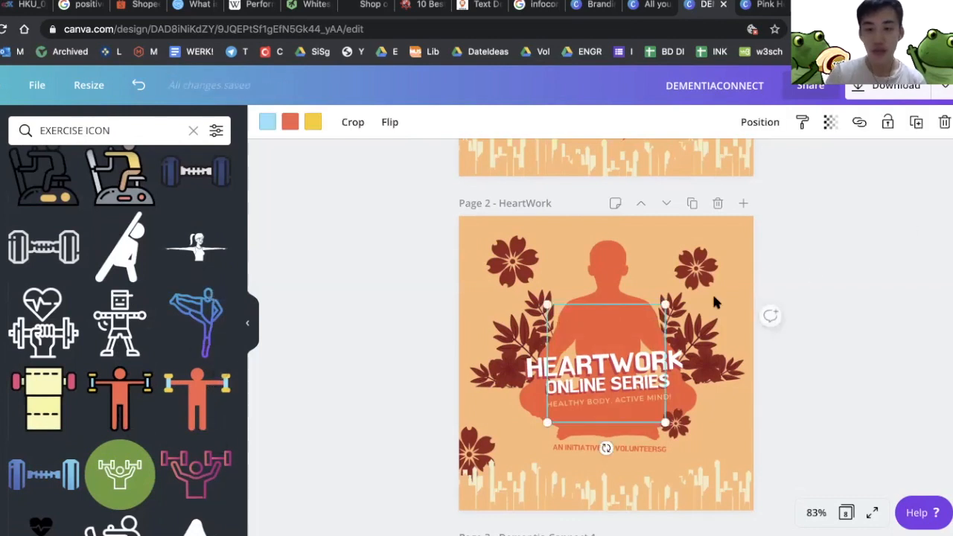
drag(609, 323, 570, 238)
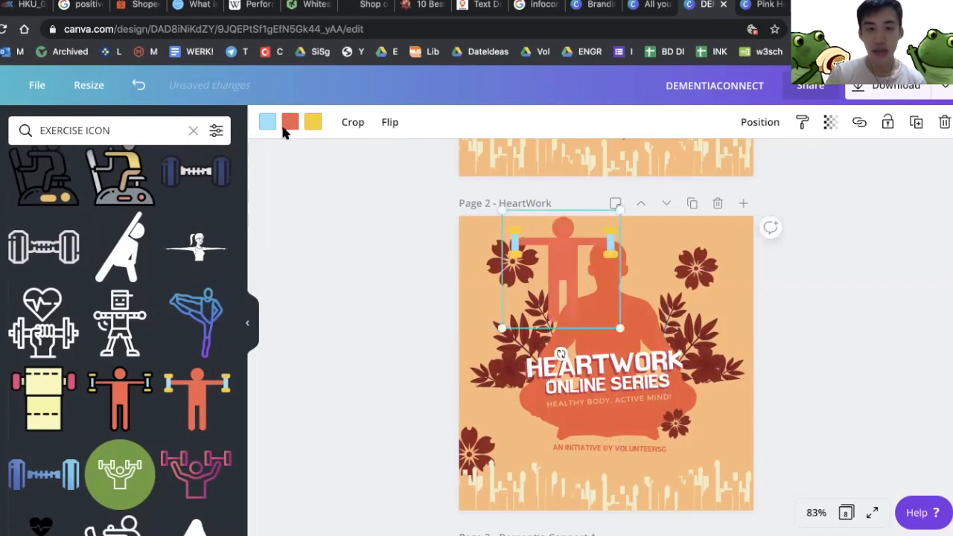
click(312, 123)
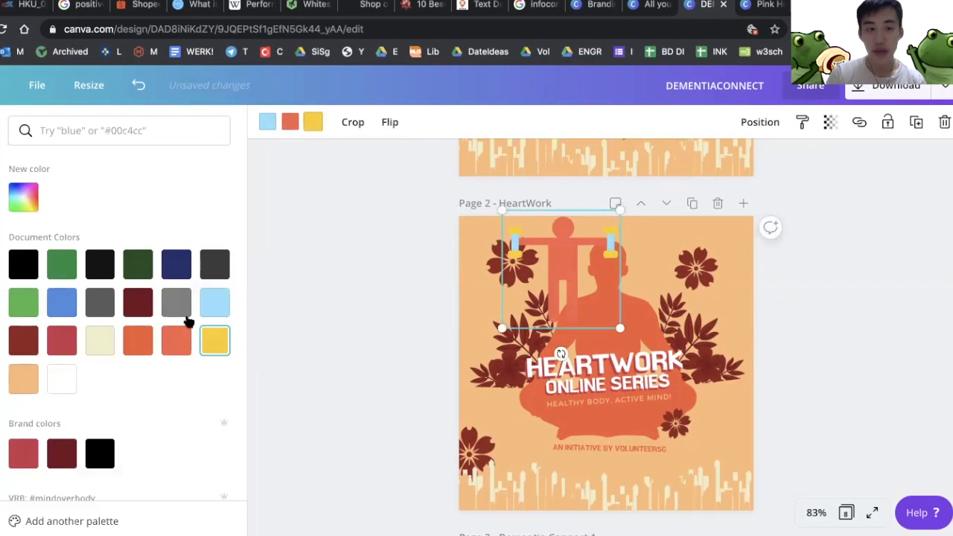
click(146, 340)
click(267, 121)
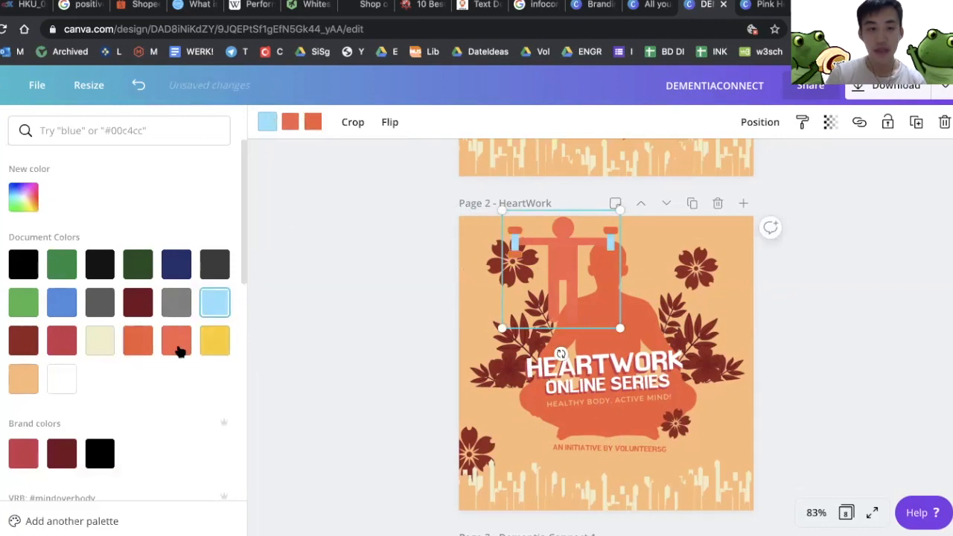
click(141, 344)
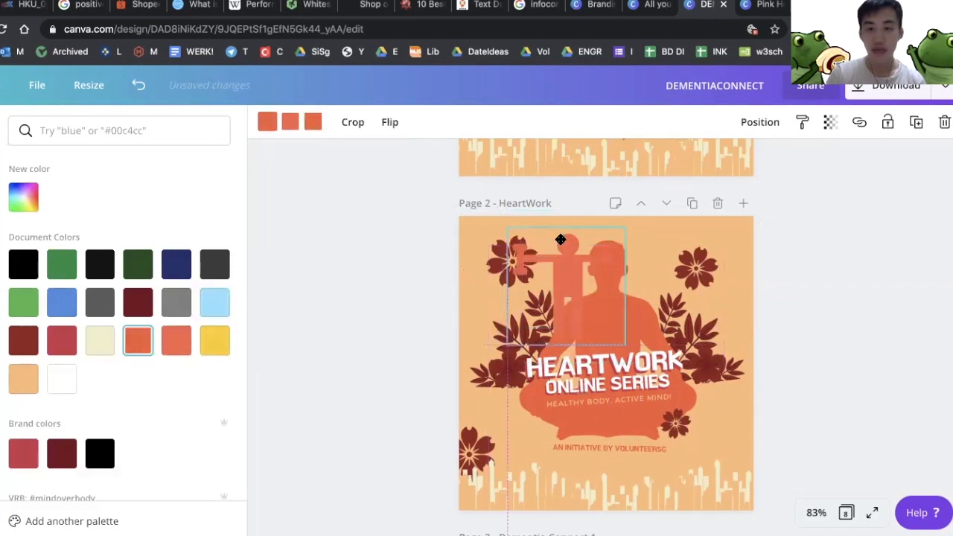
key(Delete)
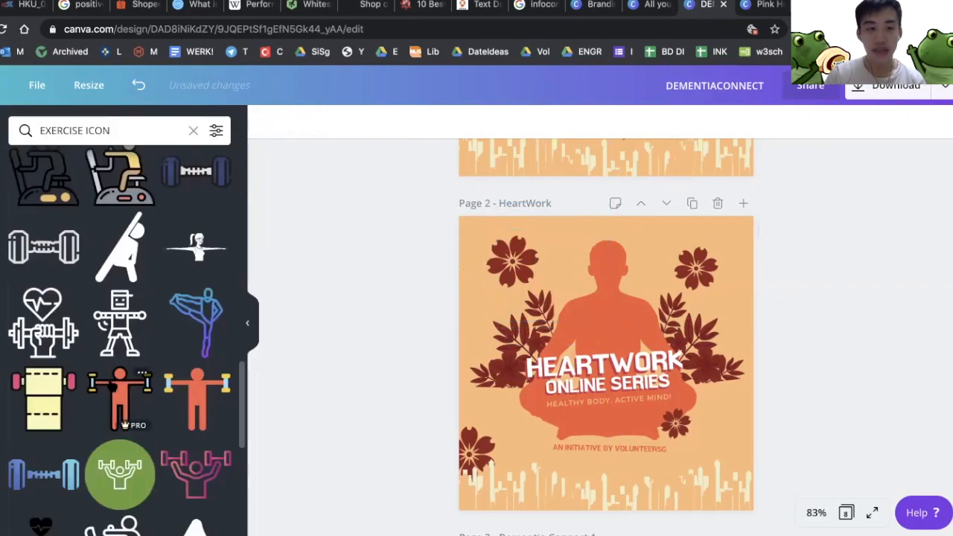
- Try the pink-purple outlined barbell lifter over the meditating silhouette's chest, and delete it
scroll(142, 417, down, 3)
click(149, 428)
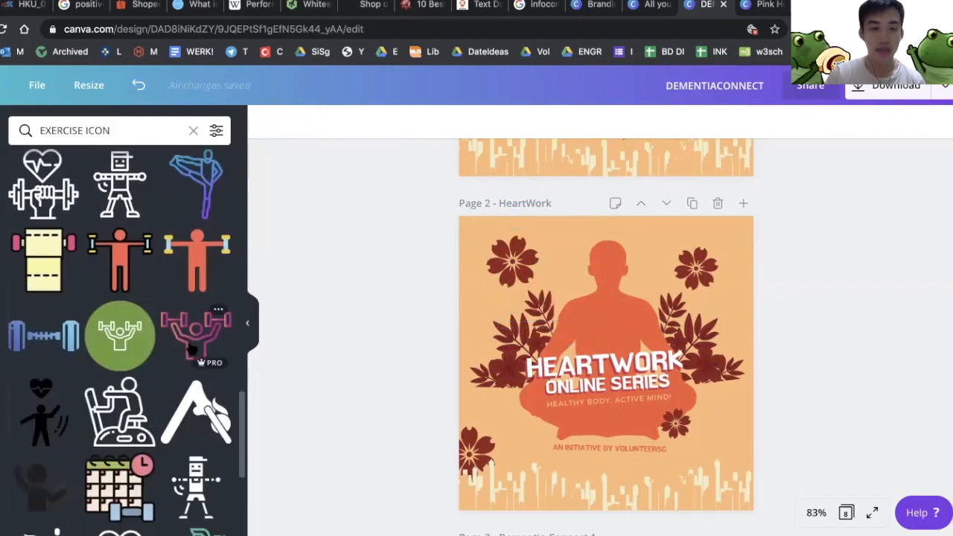
drag(604, 360, 600, 302)
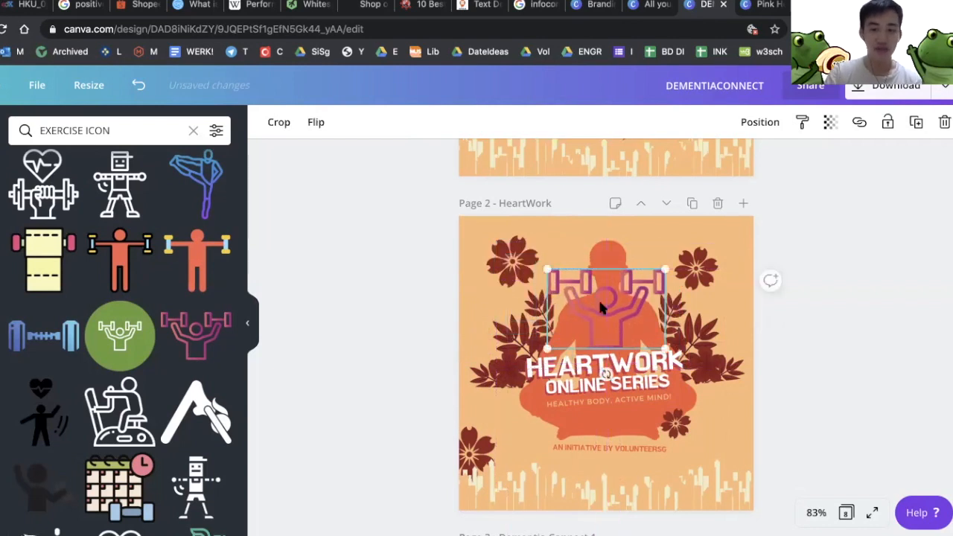
key(Delete)
scroll(59, 441, down, 4)
scroll(60, 440, down, 4)
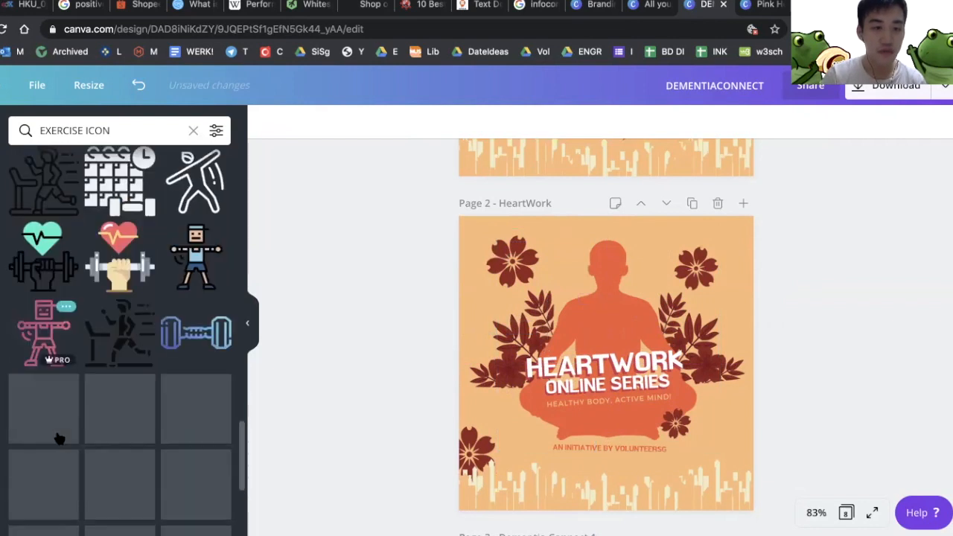